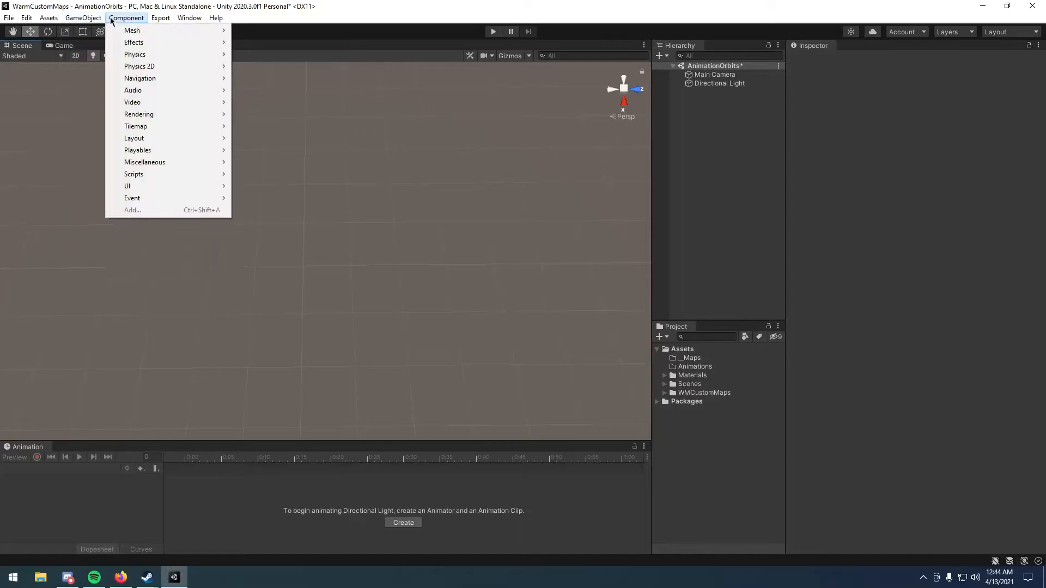
- Create a sphere, duplicate it, and move the copy away from the original along the Z axis
mouse_move(163, 66)
left_click(237, 78)
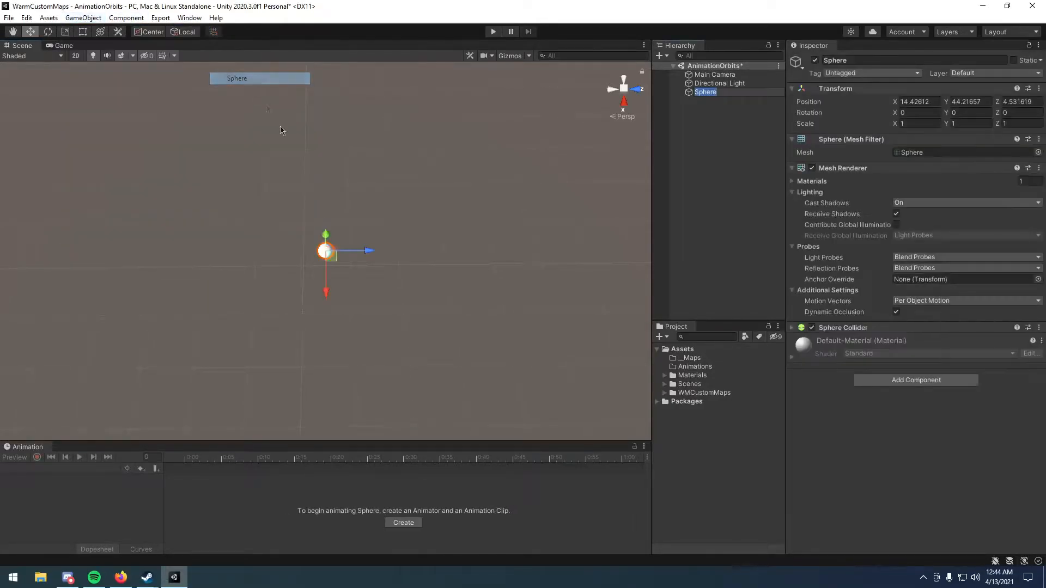
key("ctrl+d")
left_click_drag(370, 252, 505, 258)
- Reset the transforms of both spheres together, and move the second sphere away from the origin along Z
left_click_drag(283, 207, 594, 345)
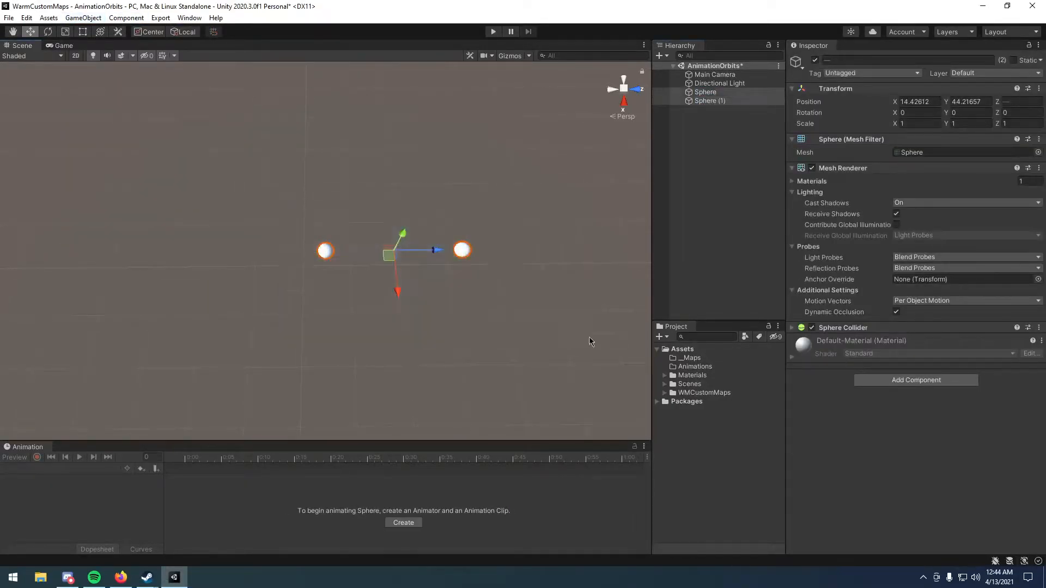
left_click(1039, 89)
left_click(980, 102)
left_click(710, 100)
left_click_drag(346, 265, 412, 265)
- Set the scale of the sphere at the origin to 20 on X, Y and Z
left_click(304, 266)
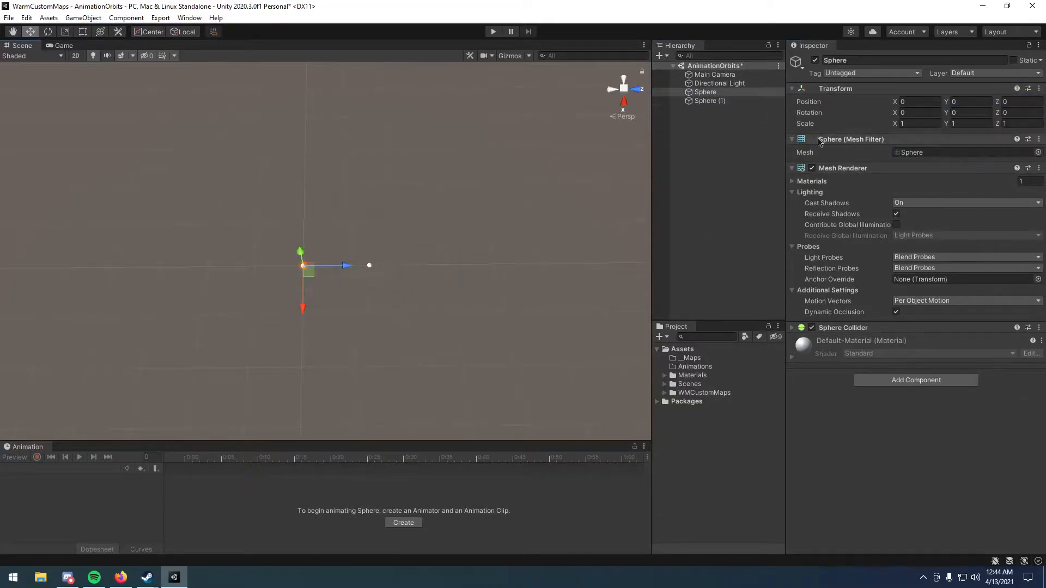
type("20")
key("Tab")
type("20")
key("Tab")
type("20")
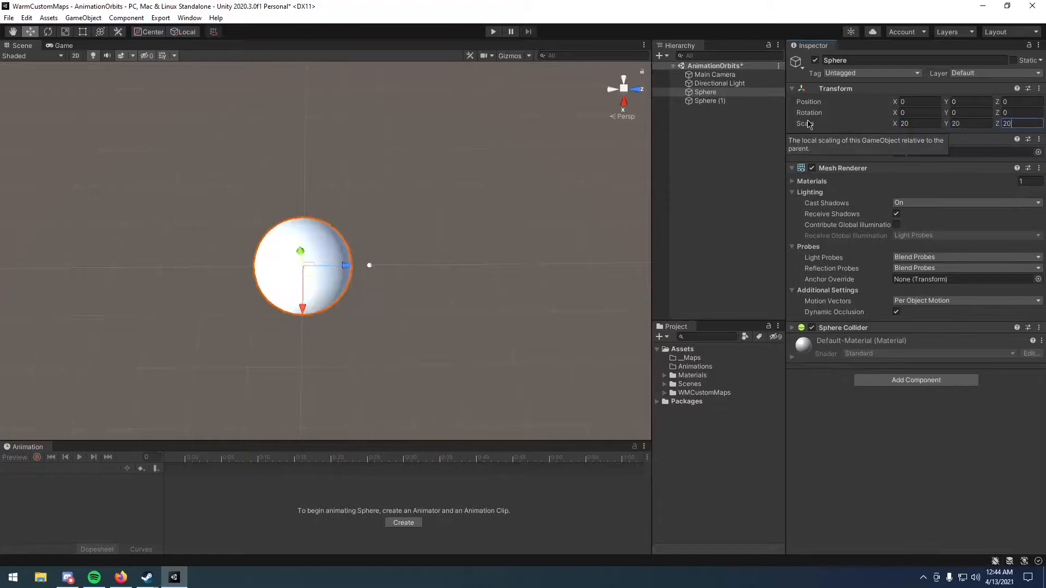
- Rename the large sphere "sun" and the small sphere "Planet"
left_click(382, 242)
left_click(736, 93)
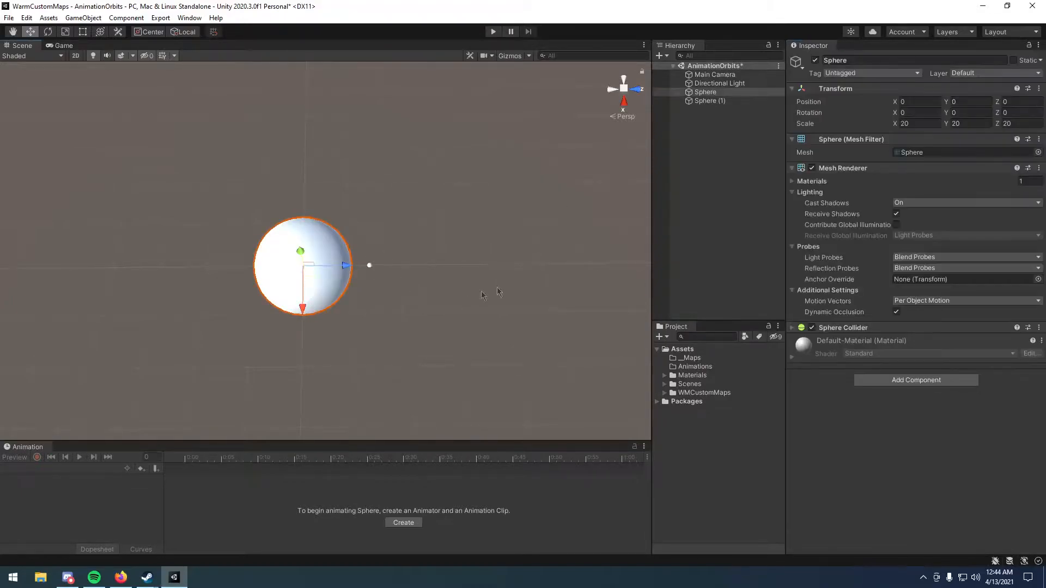
left_click(717, 93)
type("sun")
key("Return")
left_click(705, 101)
key("F2")
type("Planet")
key("Return")
- Move the Planet farther from the sun and set its Z position to 40
left_click_drag(406, 264, 533, 266)
left_click(1029, 101)
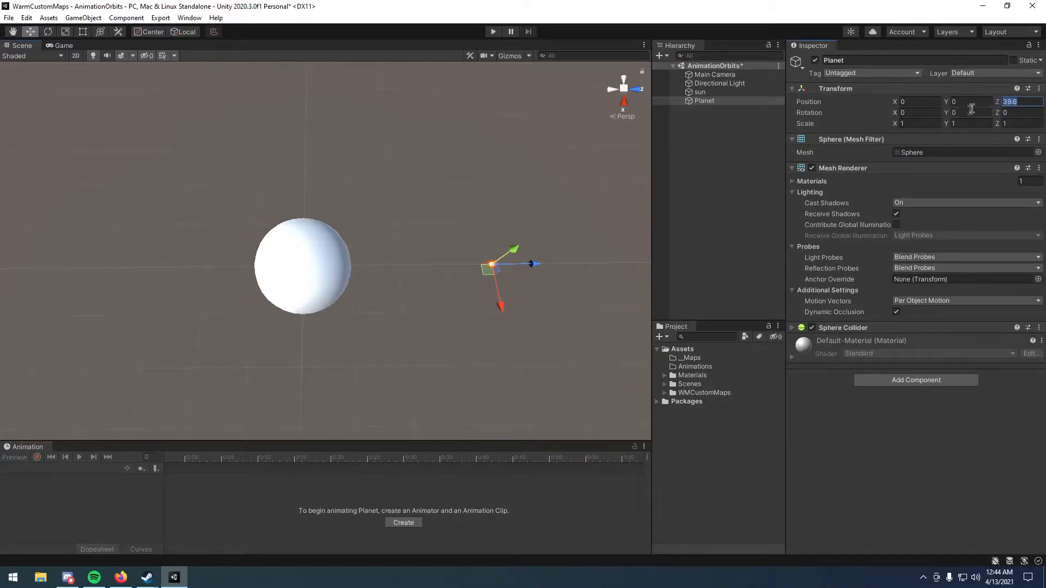
type("40")
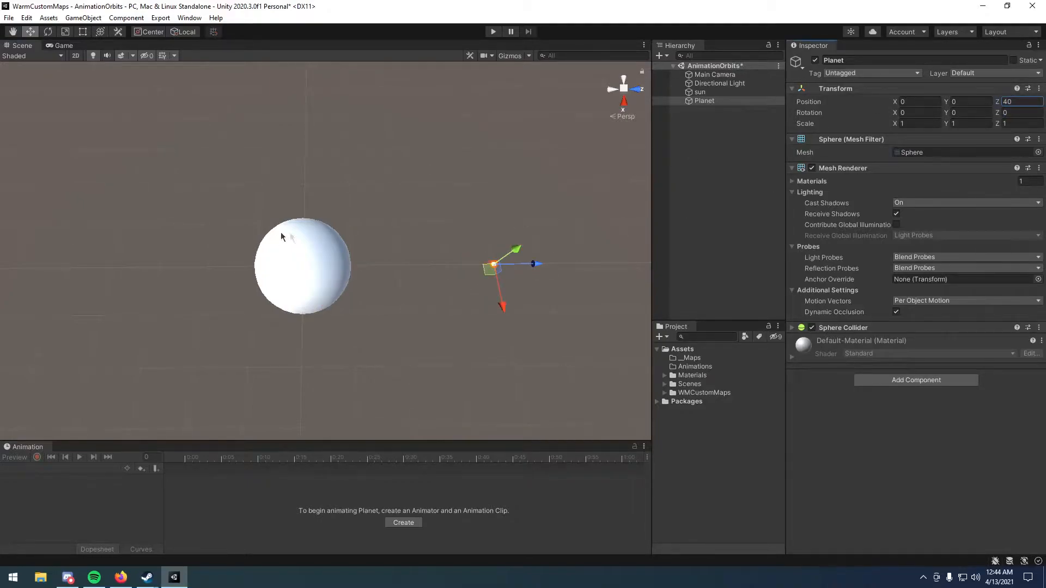
- Apply the Sun material to the large sphere and the Planet material to the small sphere
left_click(665, 376)
left_click_drag(691, 392, 337, 289)
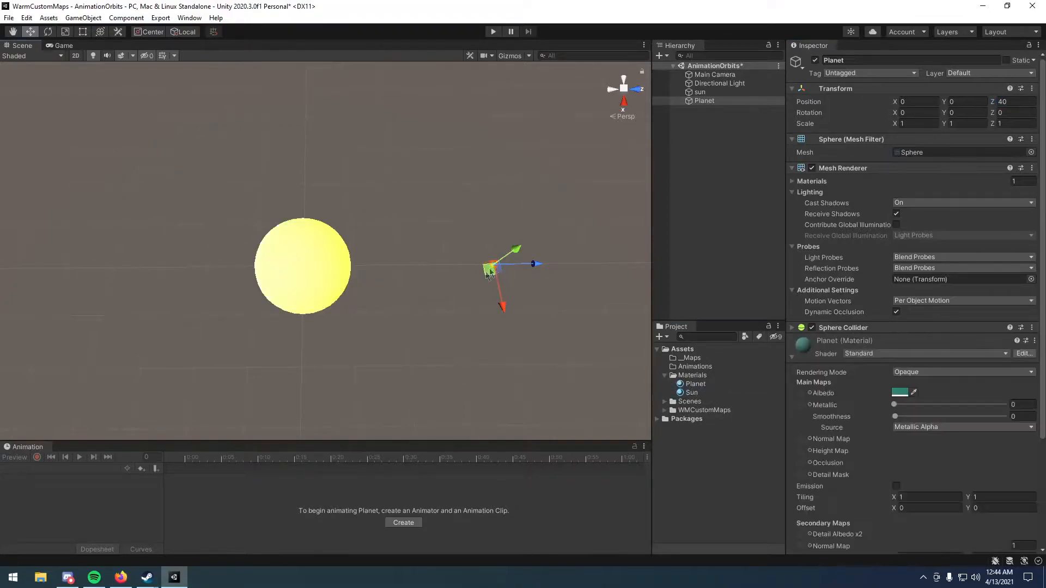
left_click(446, 236)
left_click(494, 265)
left_click(516, 376)
- Collapse the Planet's material settings and add an Animation component to the Planet
left_click(494, 264)
left_click(793, 357)
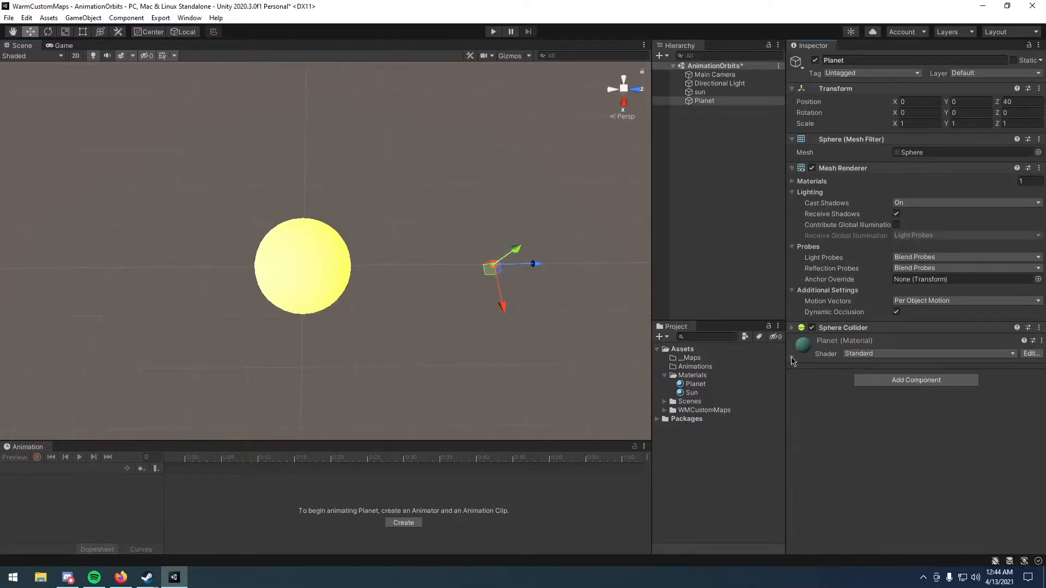
left_click(885, 382)
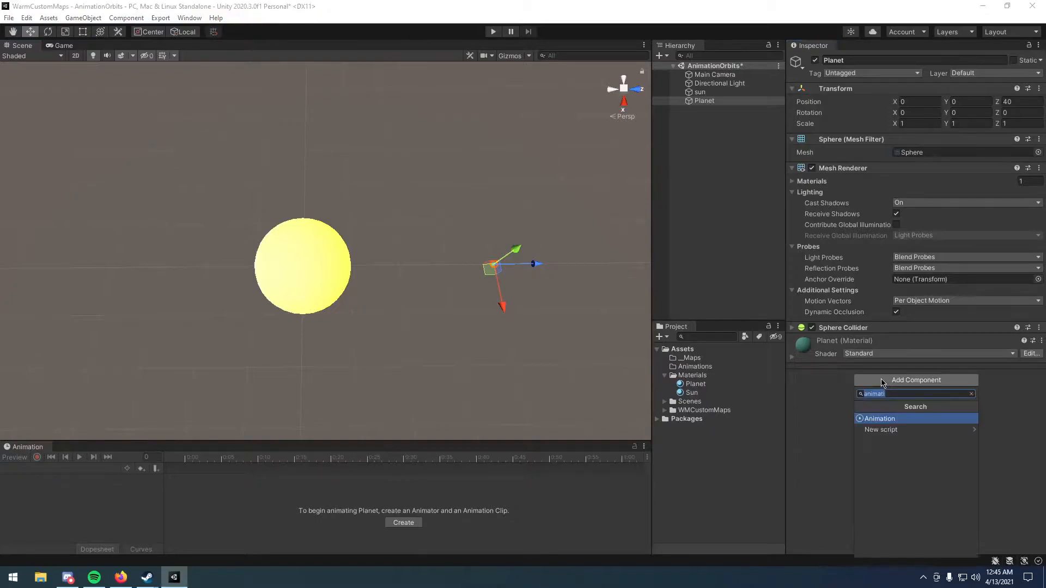
key("Return")
- Create an animation clip named BadOrbit in the Animations folder
left_click(693, 366)
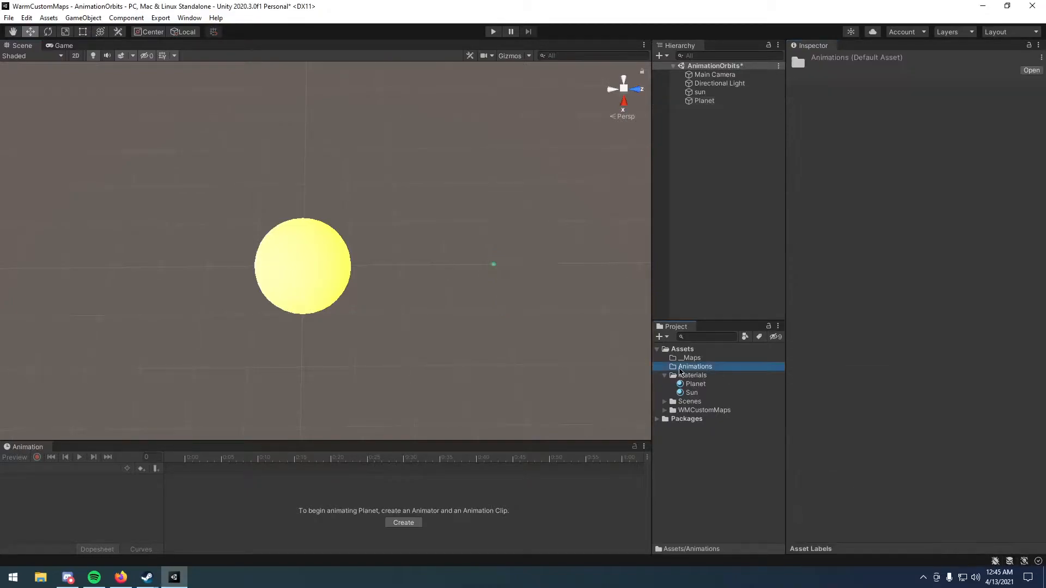
right_click(682, 367)
mouse_move(717, 89)
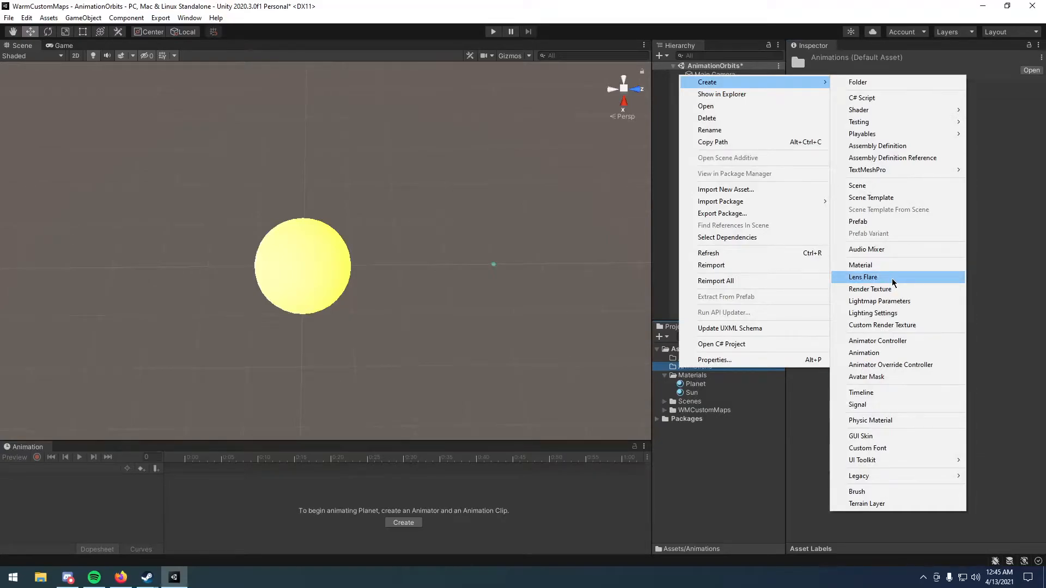
left_click(878, 352)
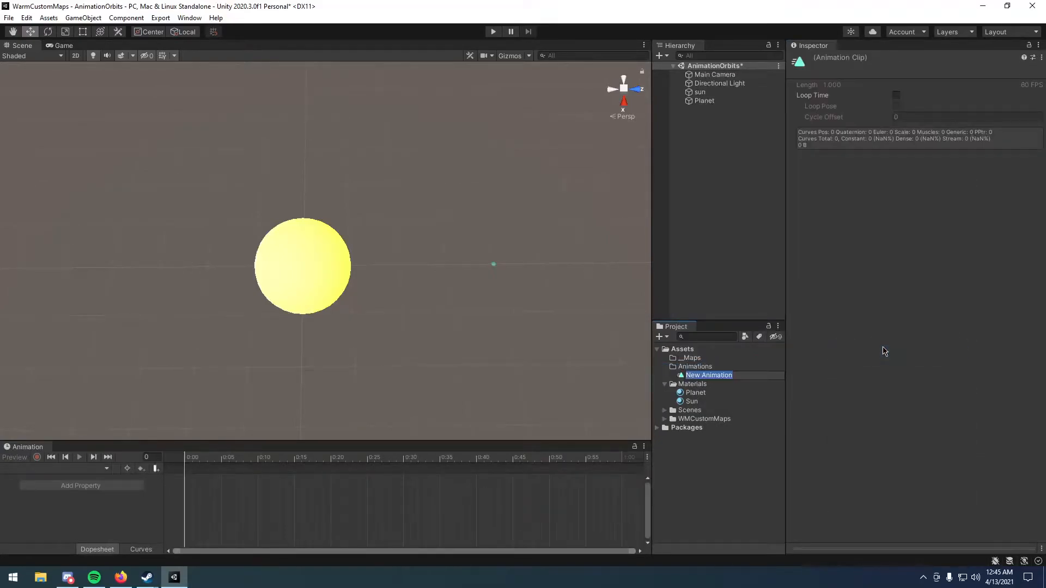
type("BadOrbit")
key("Return")
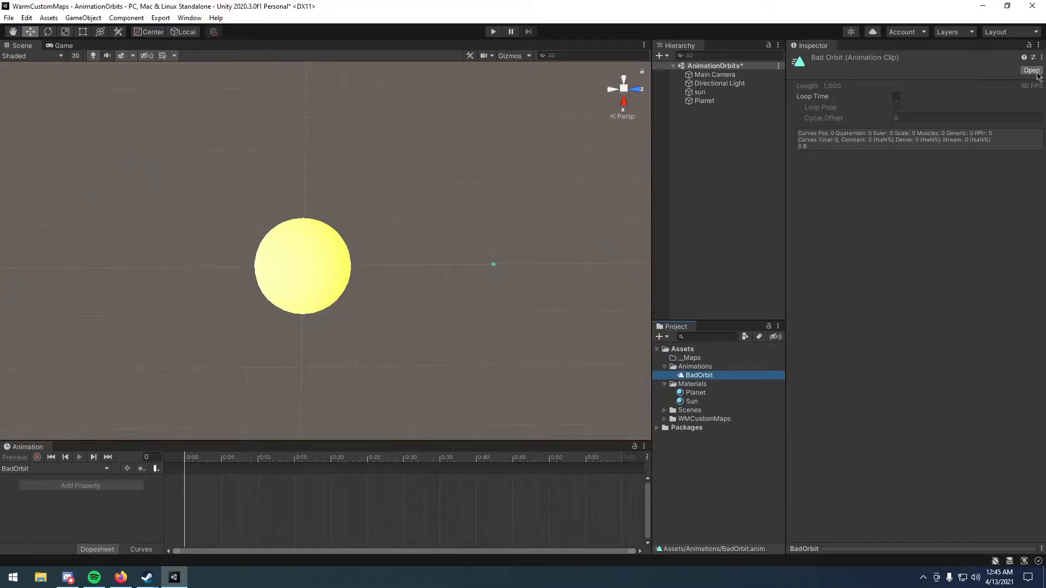
- Mark the BadOrbit clip as Legacy in the Inspector's Debug mode, and return the Inspector to Normal mode
left_click(1038, 45)
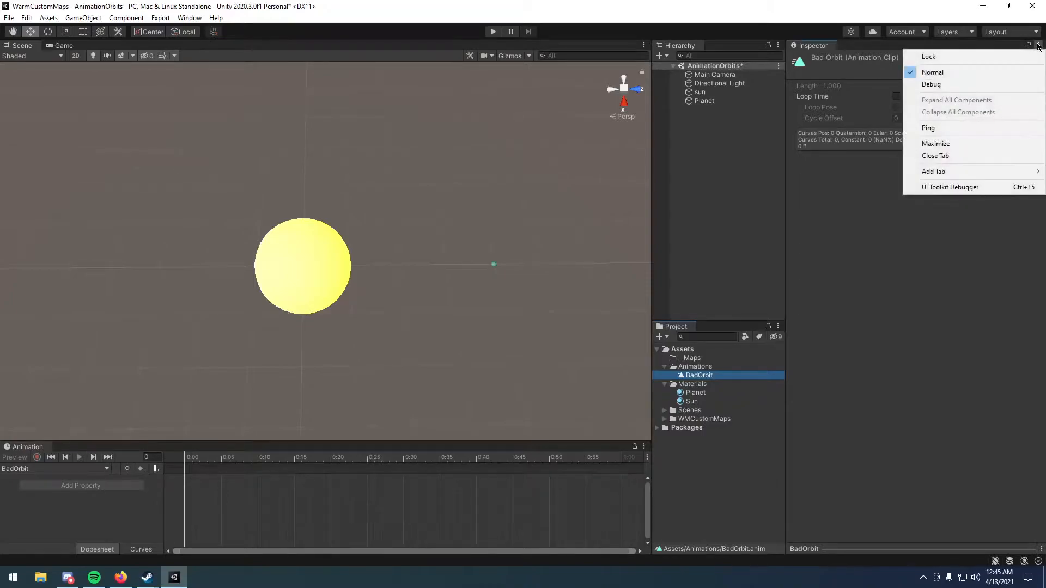
left_click(936, 83)
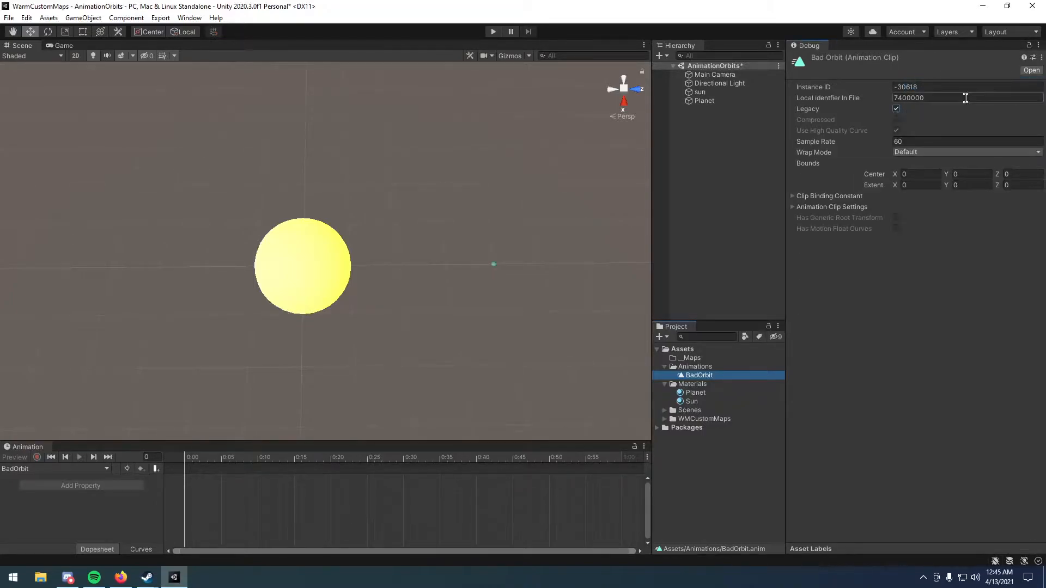
left_click(1038, 45)
left_click(936, 73)
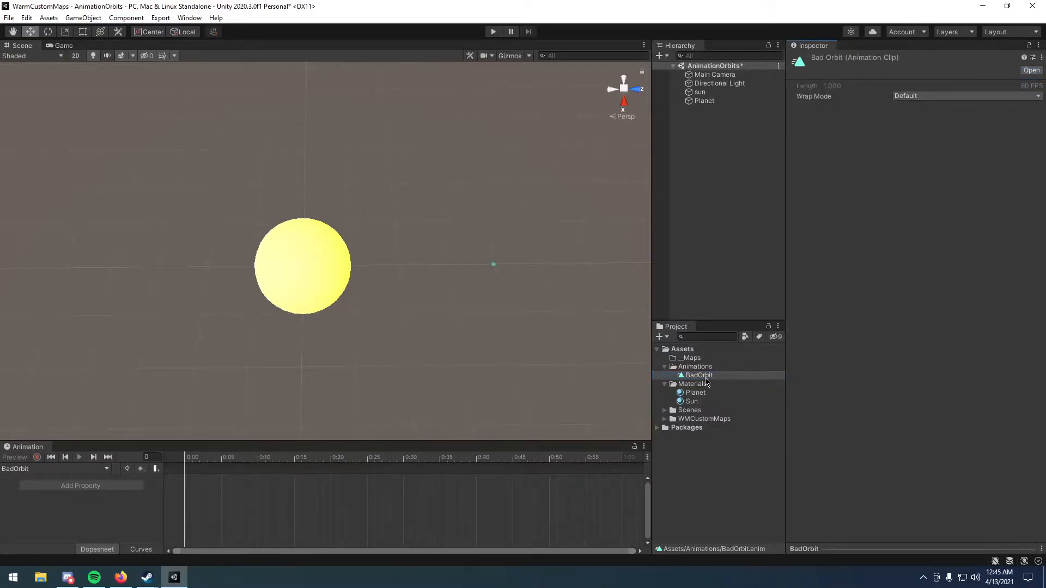
- Assign the BadOrbit clip to the Planet's Animation component and turn on keyframe recording
left_click(703, 101)
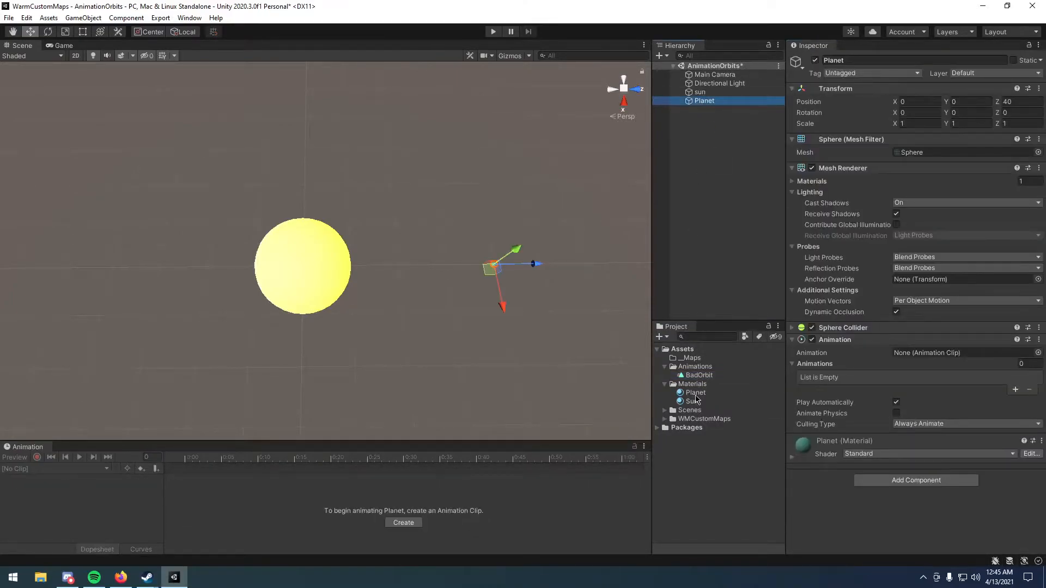
left_click_drag(699, 376, 935, 353)
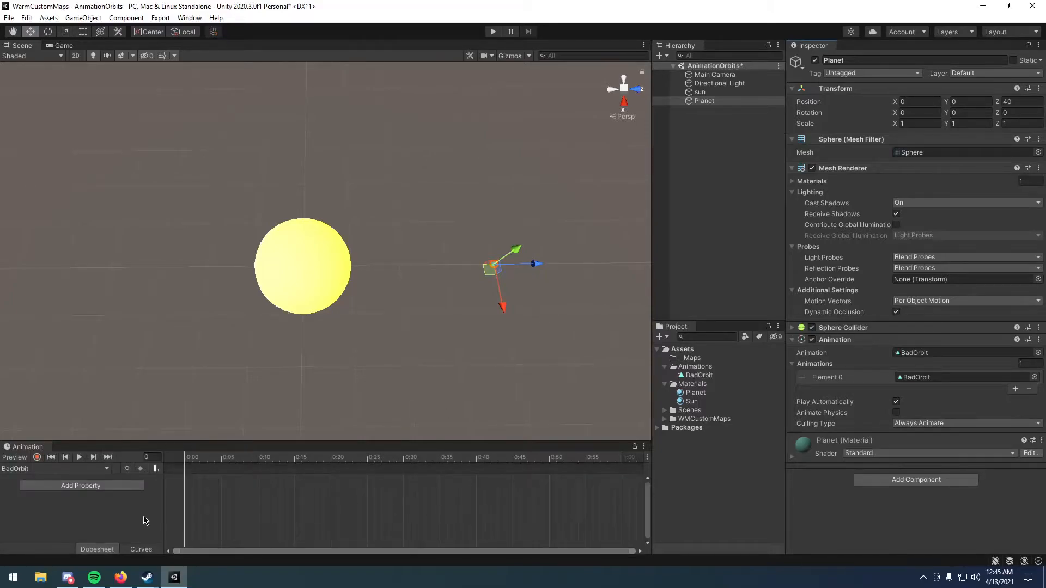
left_click(37, 457)
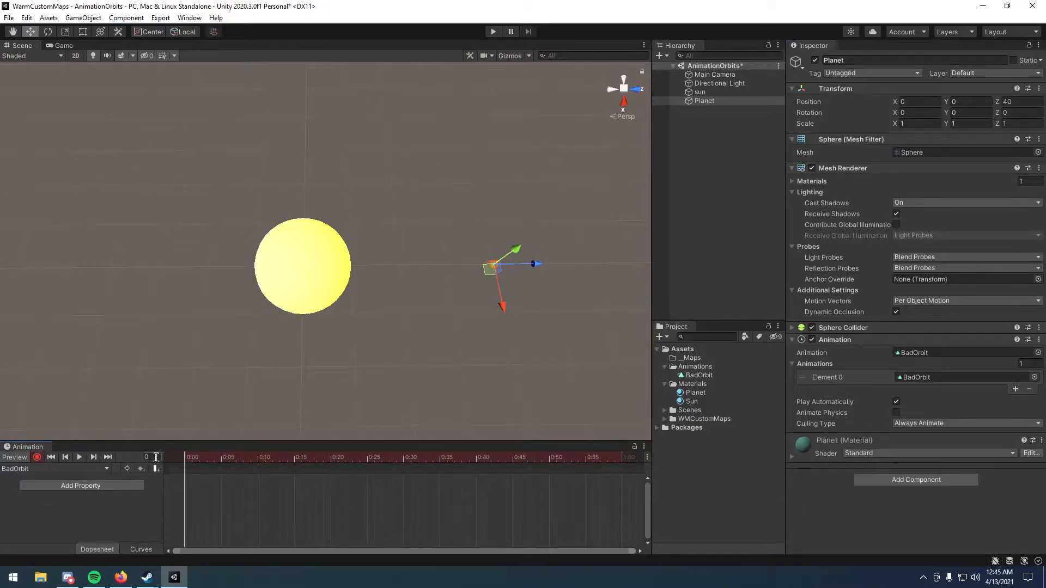
- Record a keyframe at frame 120 with the Planet moved a quarter orbit around the sun, toward positive X
left_click_drag(201, 462, 337, 461)
scroll(375, 489, "down", 6)
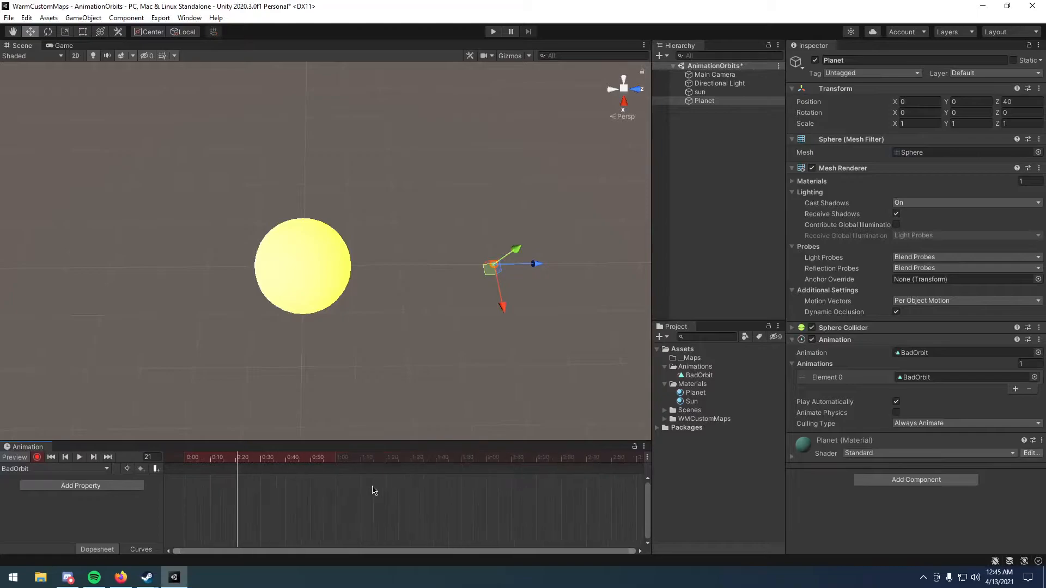
scroll(375, 489, "down", 2)
left_click_drag(349, 462, 370, 465)
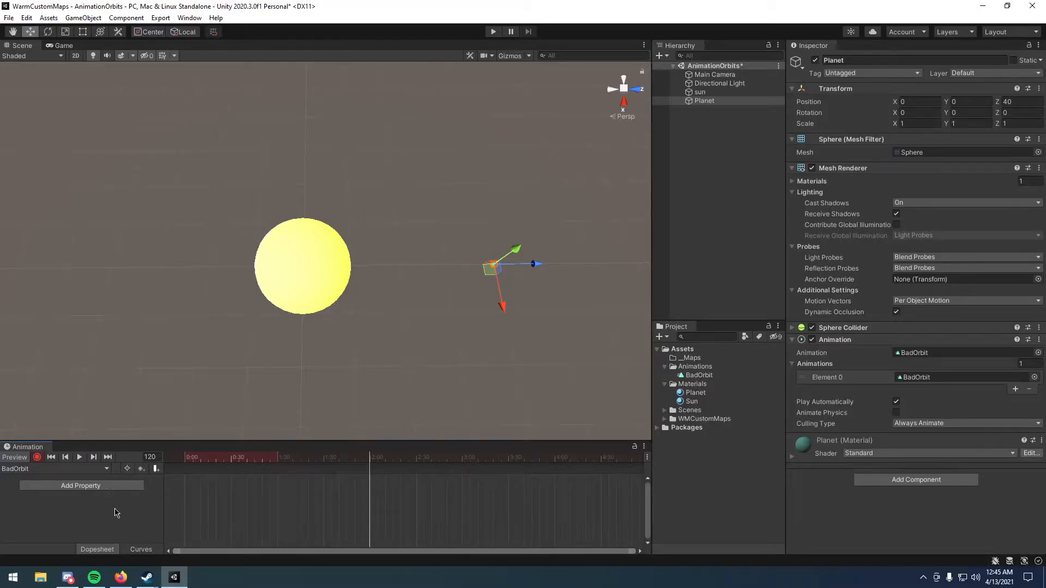
scroll(381, 362, "down", 4)
middle_click_drag(385, 315, 385, 290)
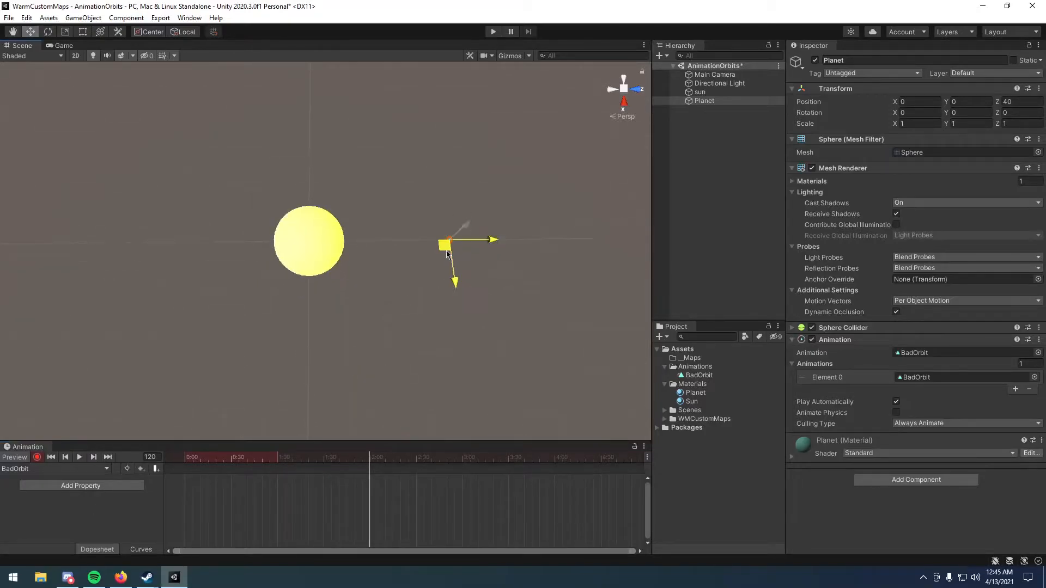
left_click_drag(444, 249, 313, 356)
- Record a keyframe at 4:00 with the Planet on the sun's opposite side, at X position 0 and Z position -40
left_click_drag(371, 458, 555, 458)
left_click_drag(309, 351, 182, 248)
left_click(59, 499)
type("0")
key("Tab")
key("Tab")
type("-40")
- Record a keyframe at 6:00 with the Planet three quarters around the sun, at X position -40 and Z position 0
scroll(521, 506, "down", 4)
left_click_drag(565, 459, 559, 462)
left_click_drag(175, 248, 305, 157)
left_click(64, 497)
type("-40")
key("Tab")
key("Tab")
type("0")
- Record a final keyframe at 8:00 with the Planet moved back toward its starting side of the sun
scroll(572, 468, "down", 3)
left_click(551, 461)
left_click_drag(313, 126, 352, 237)
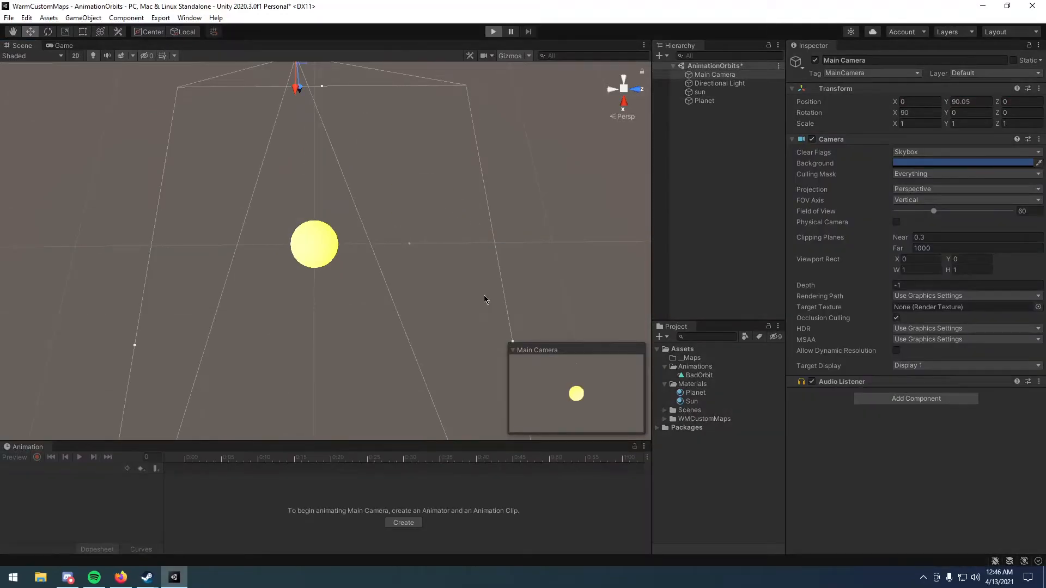
- Run the scene in Play mode to examine the Planet's BadOrbit animation, and stop it
key("ctrl+p")
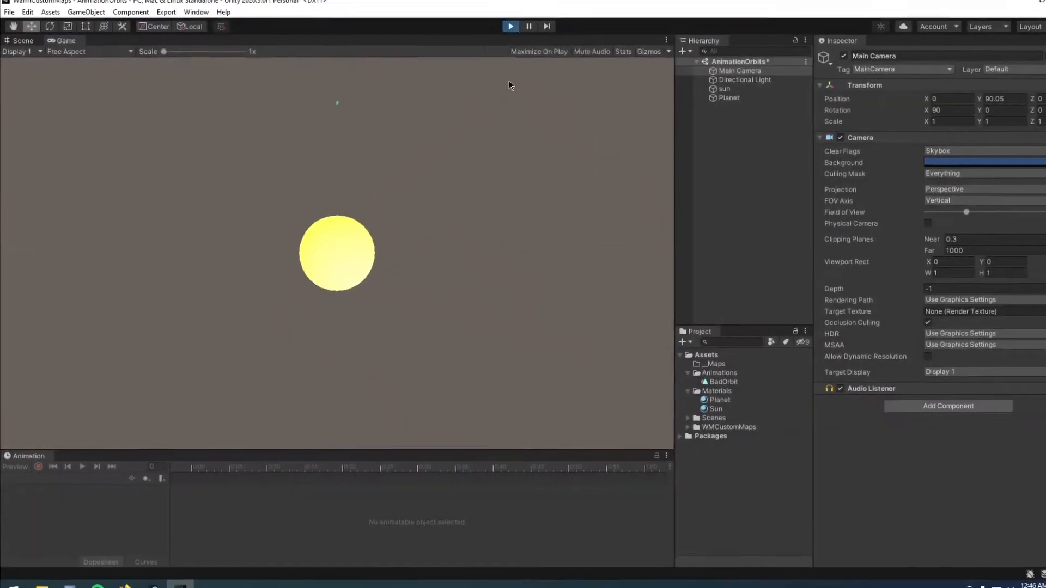
key("ctrl+p")
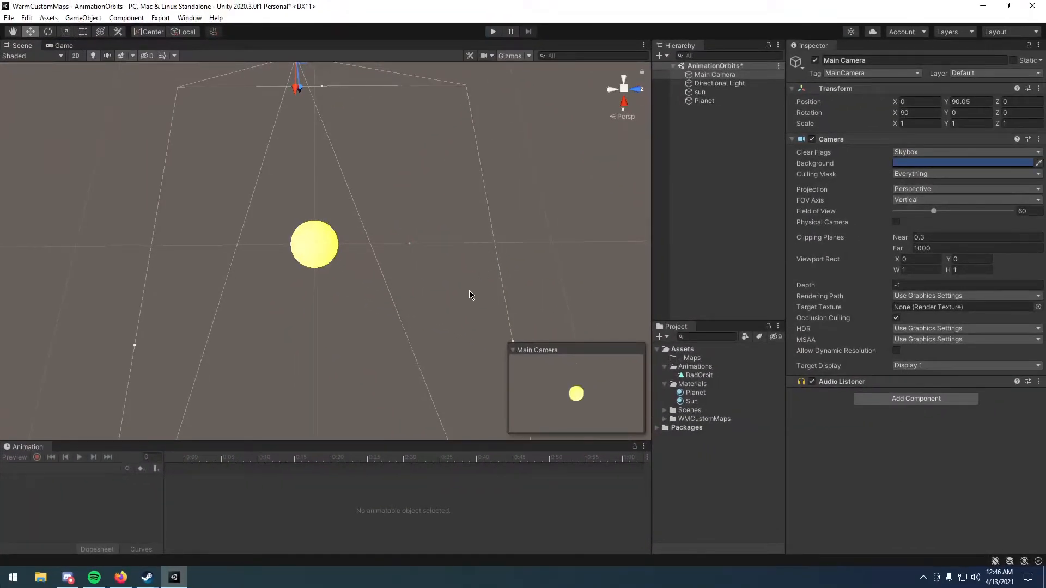
- Disable the Planet's Animation component and check the scene briefly in Play mode
left_click(705, 101)
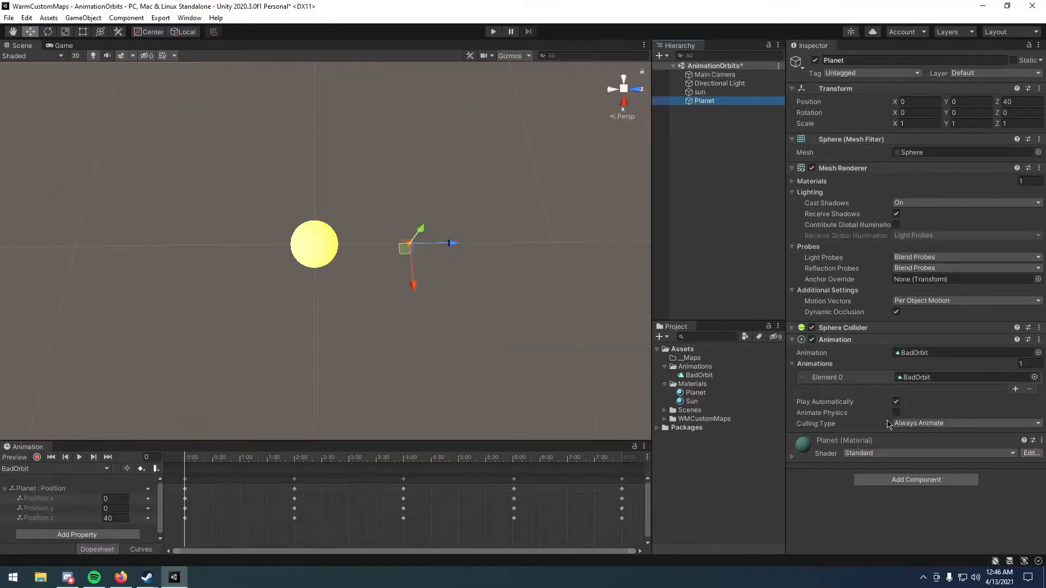
left_click(812, 339)
key("ctrl+p")
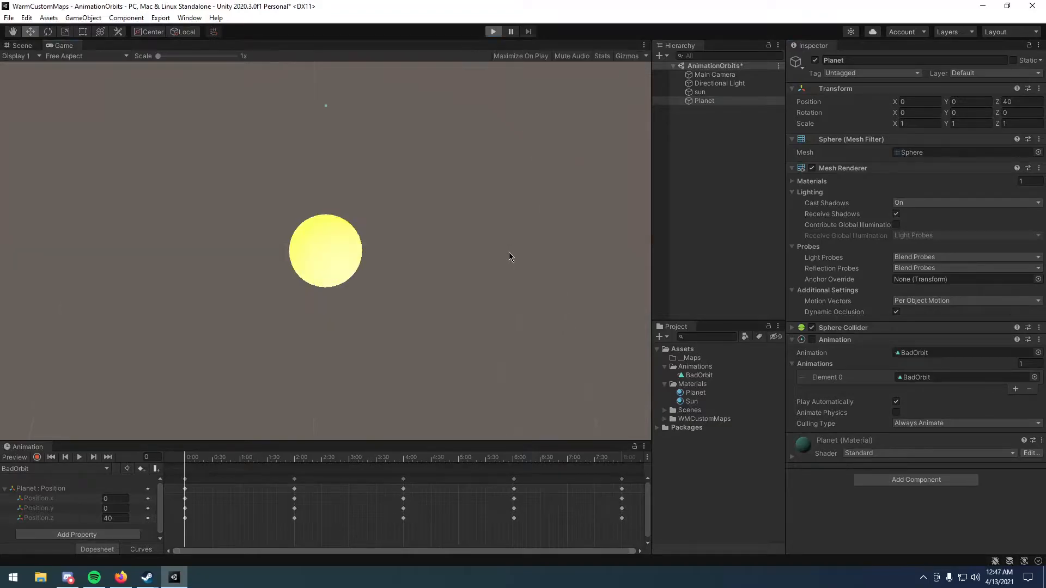
left_click(493, 32)
- Create an empty object named RotationOffset at the scene root and reset its transform
left_click(701, 153)
key("ctrl+shift+n")
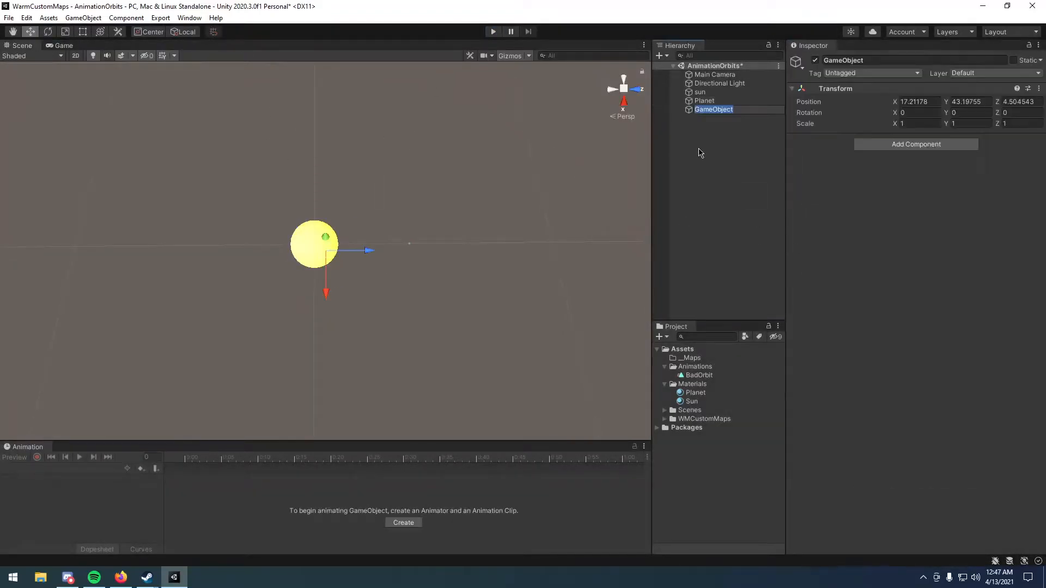
type("RotationOffset")
key("Return")
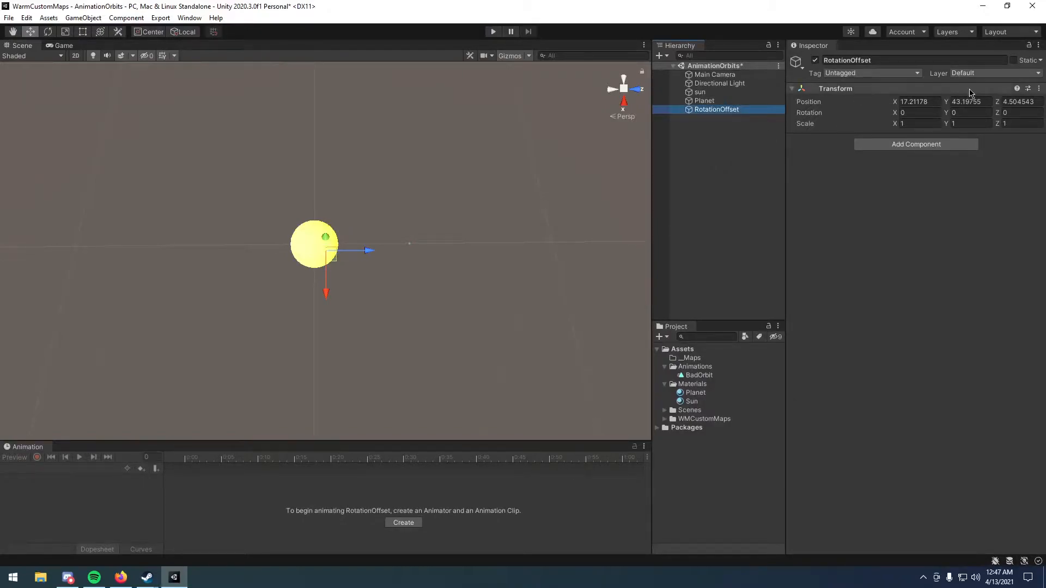
left_click(1039, 89)
left_click(951, 99)
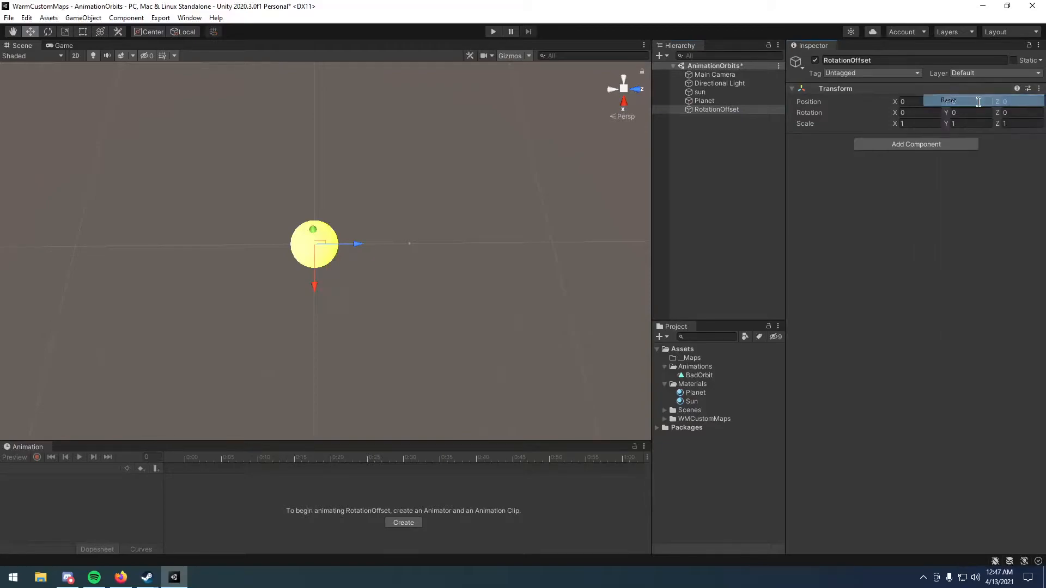
- Create a second animation clip named GoodOrbit in the Animations folder
right_click(695, 367)
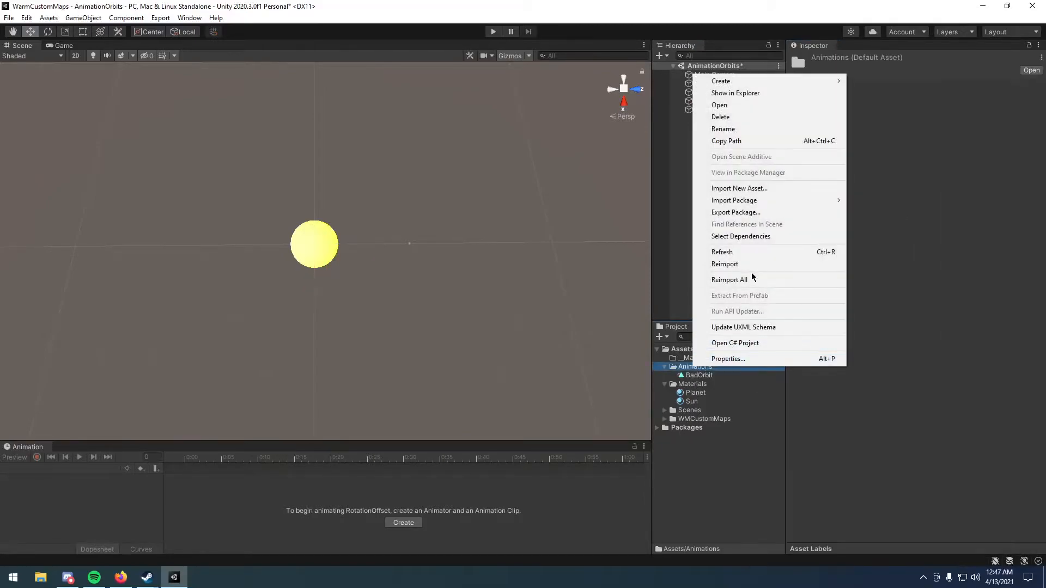
mouse_move(740, 88)
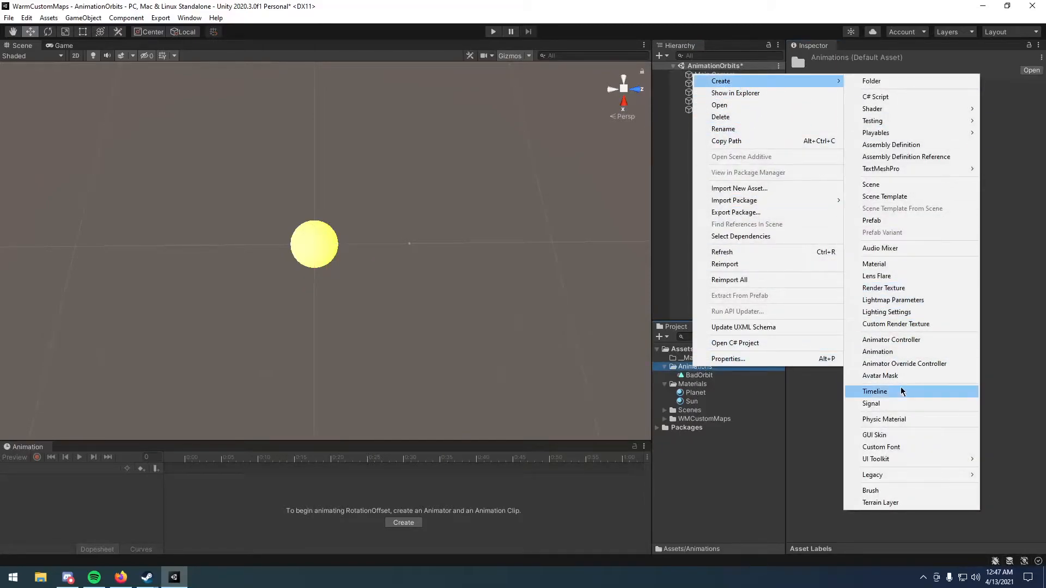
left_click(888, 352)
type("GoodOrbit")
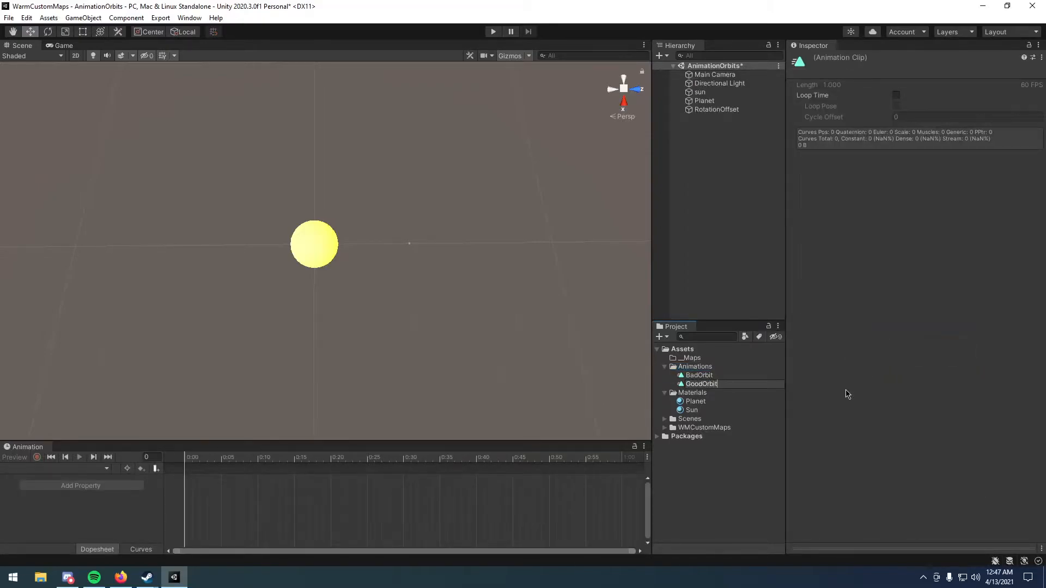
key("Return")
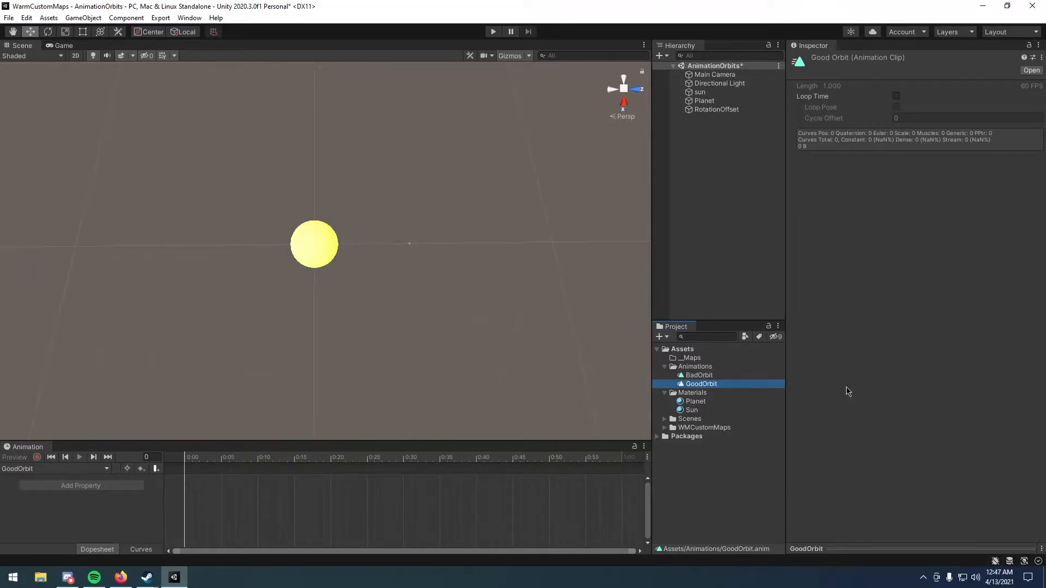
- Add an Animation component to RotationOffset and assign the GoodOrbit clip to it
left_click(714, 109)
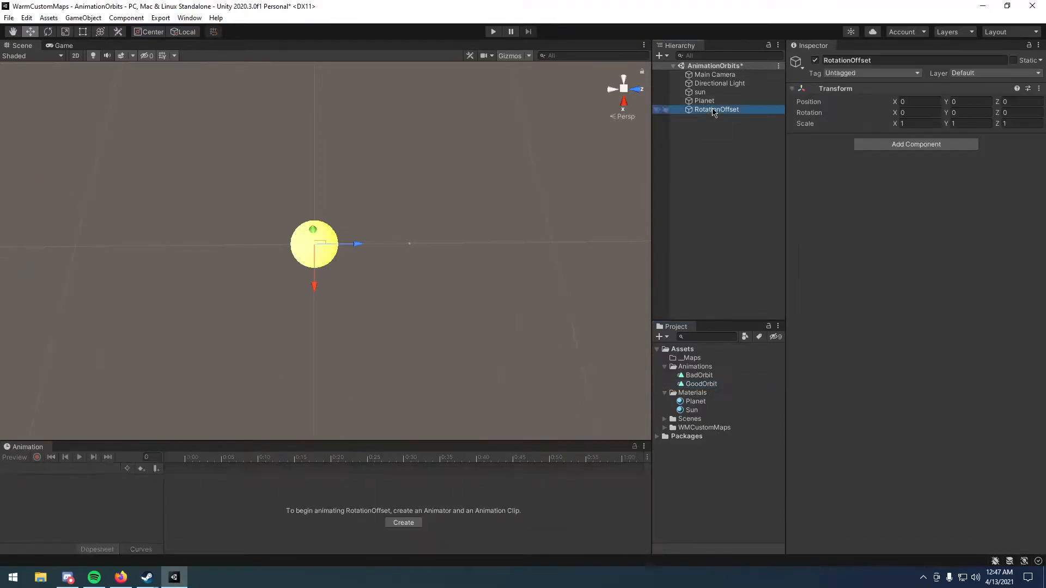
left_click(894, 144)
key("Return")
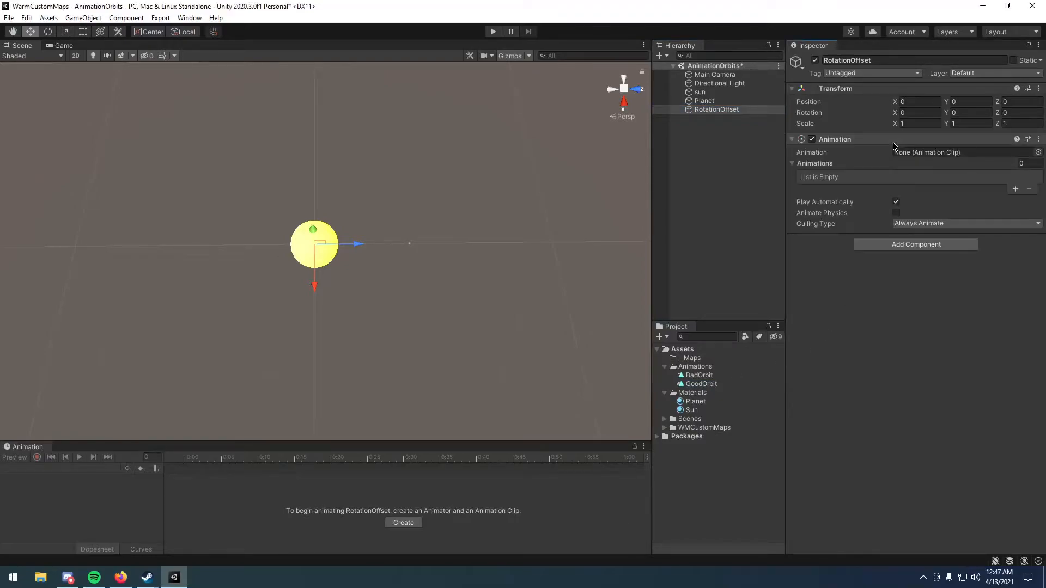
left_click(1037, 154)
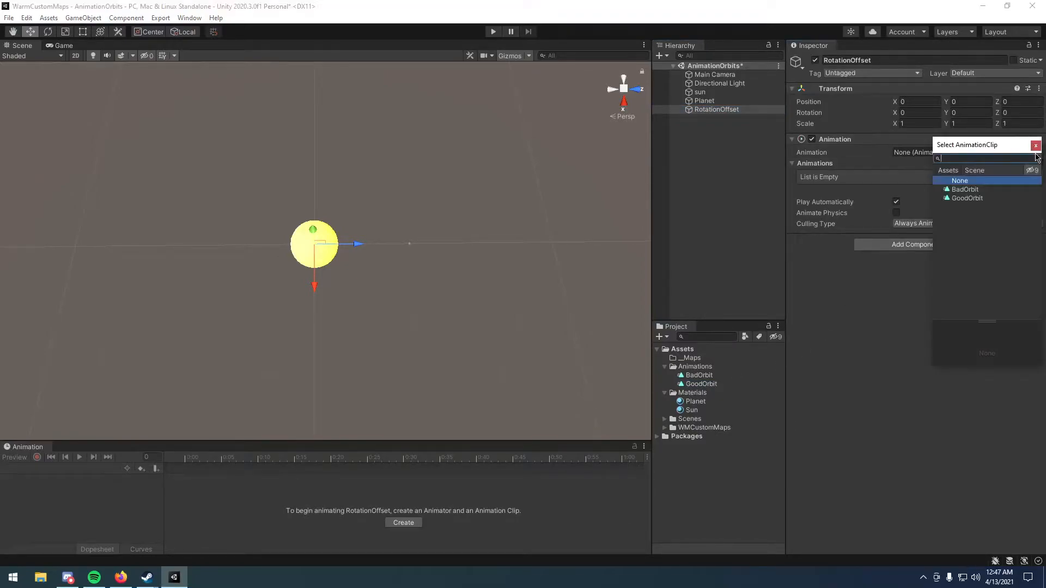
double_click(966, 199)
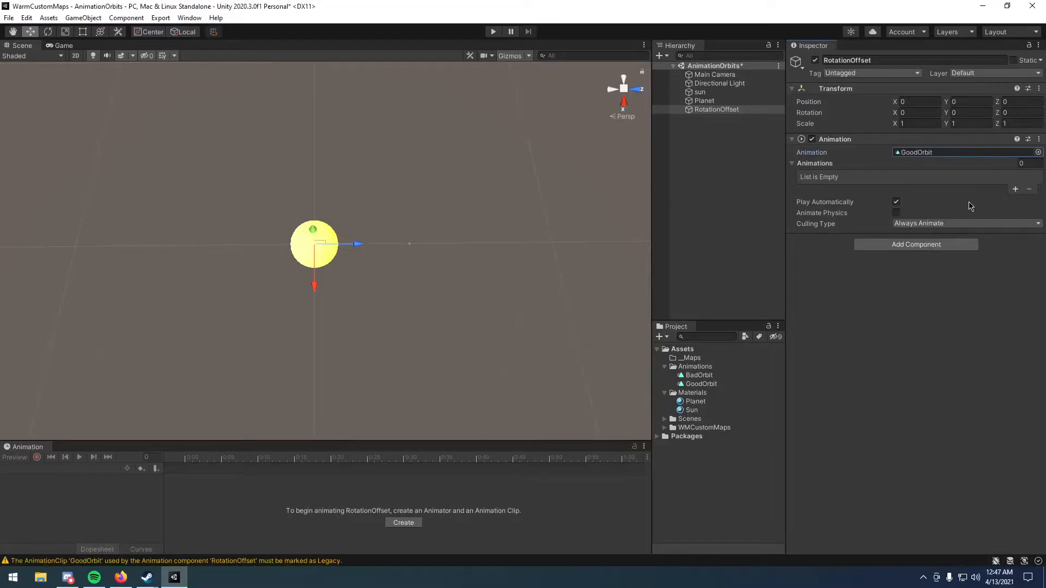
- Mark the GoodOrbit animation clip as Legacy in the Debug inspector and restore the Normal inspector mode
left_click(697, 384)
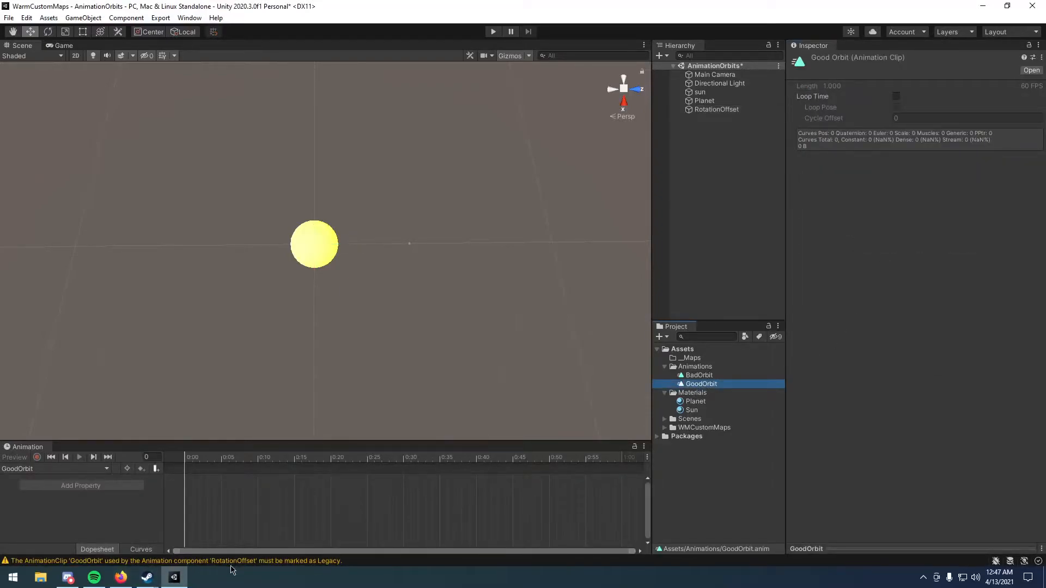
left_click(1039, 45)
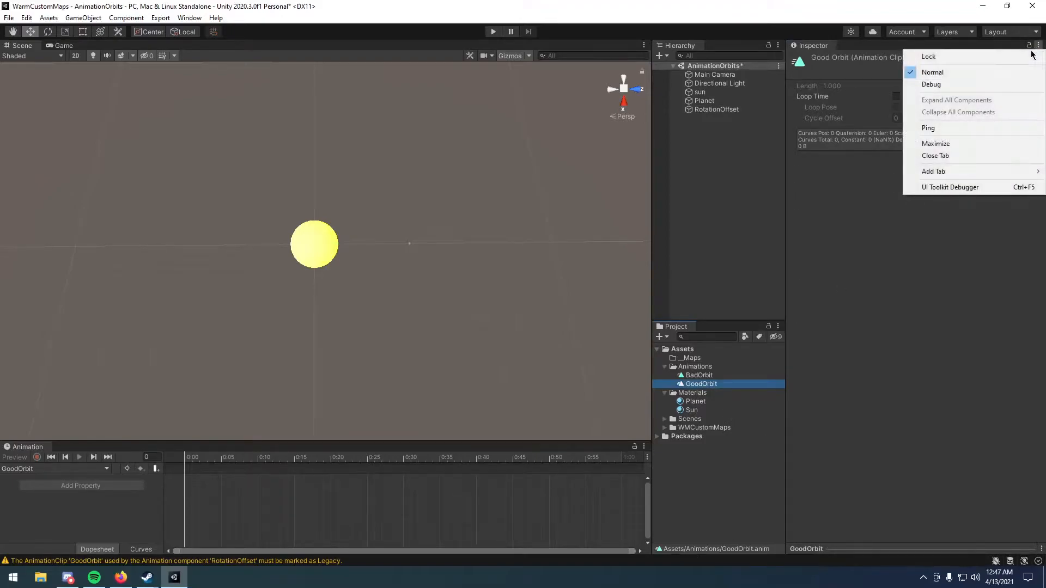
left_click(932, 84)
left_click(896, 109)
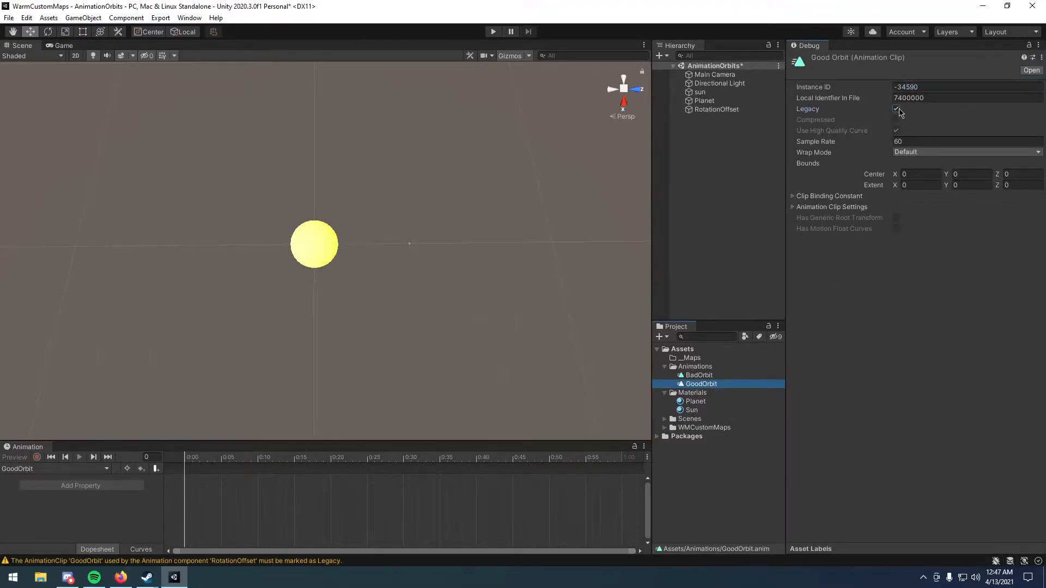
left_click(1039, 45)
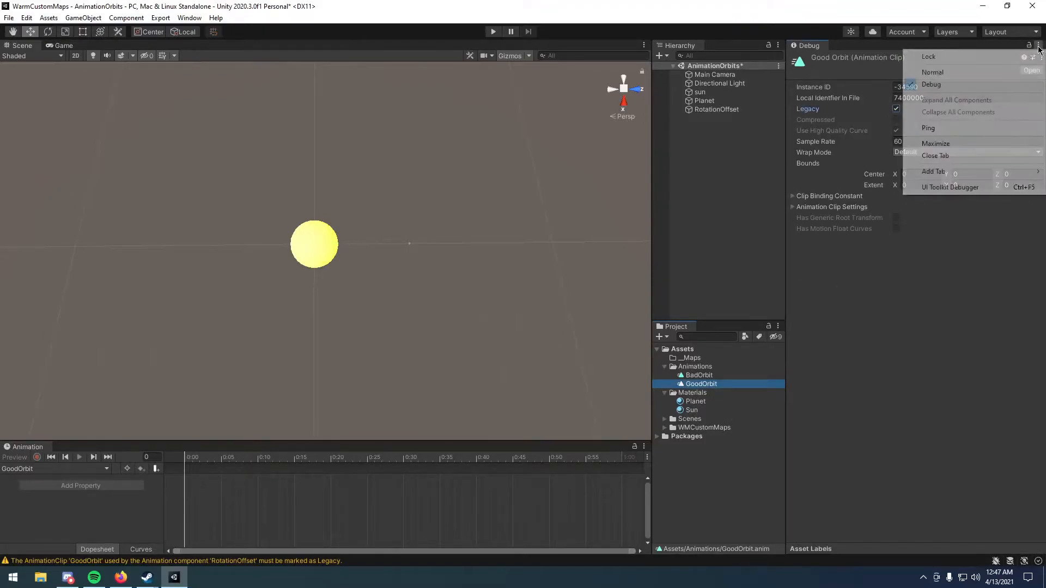
left_click(932, 72)
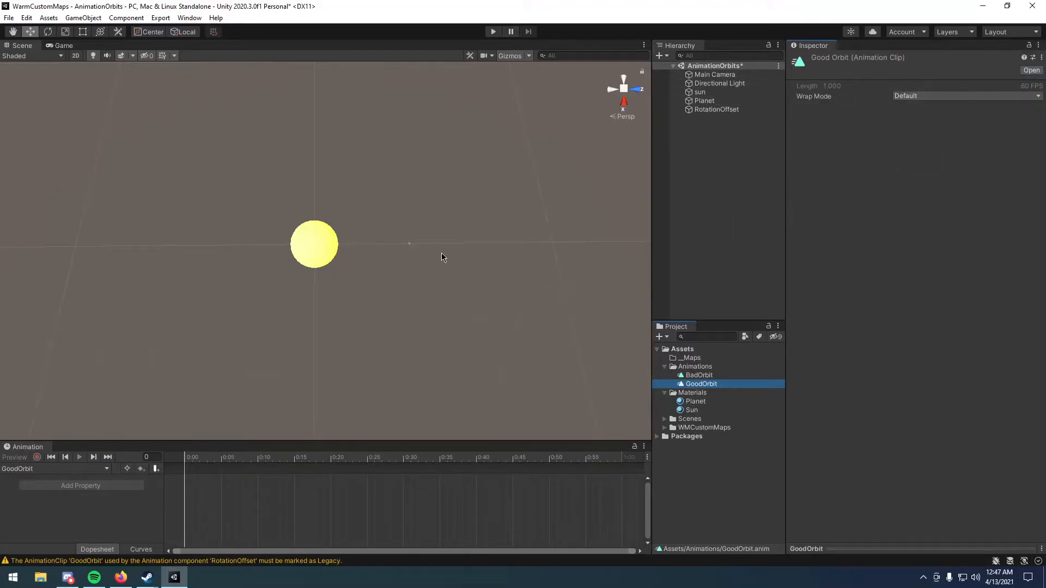
- Try to reassign the GoodOrbit clip to RotationOffset's Animation component
left_click(711, 109)
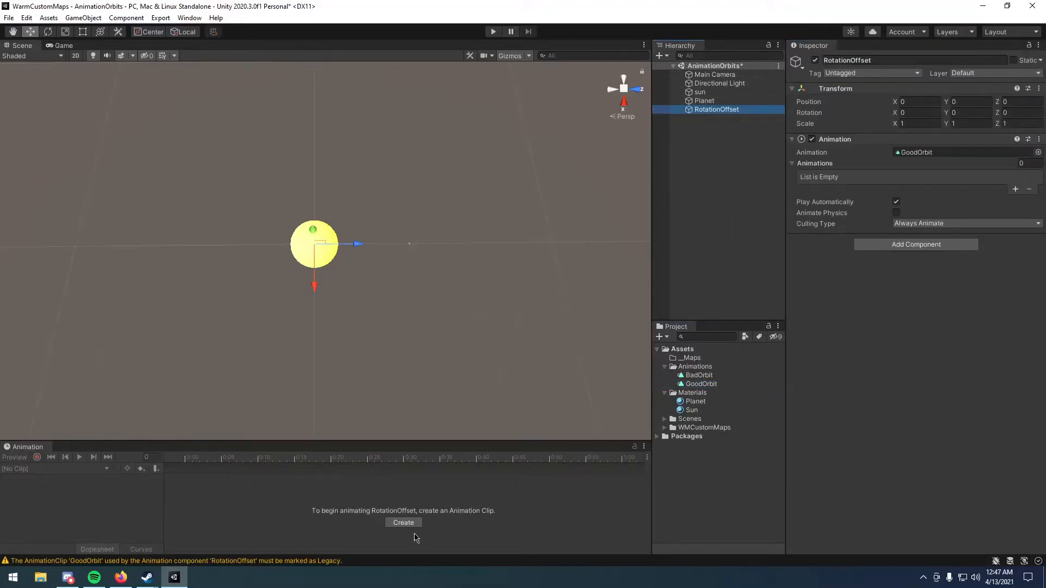
left_click(206, 532)
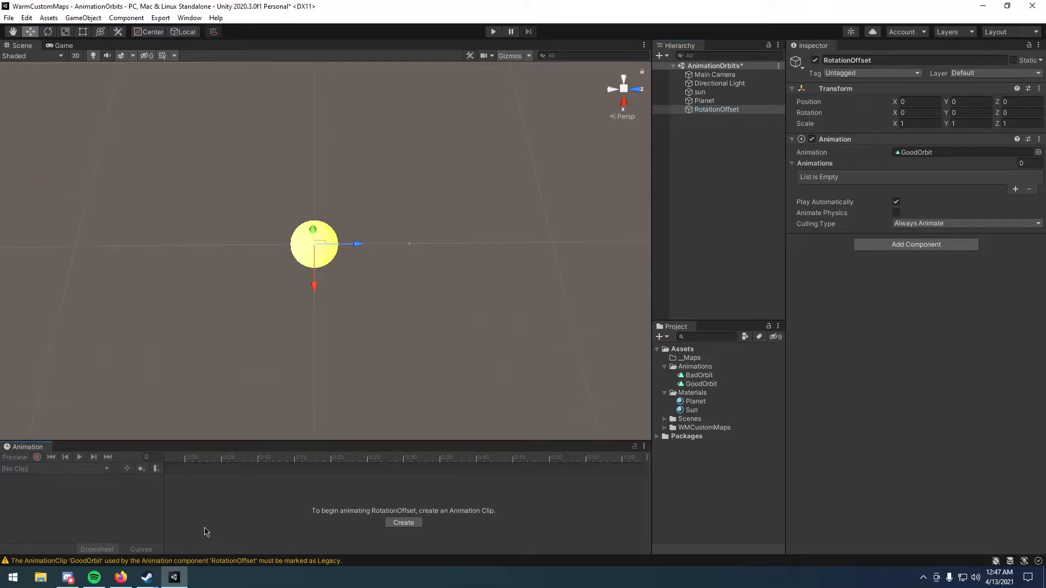
left_click(1039, 152)
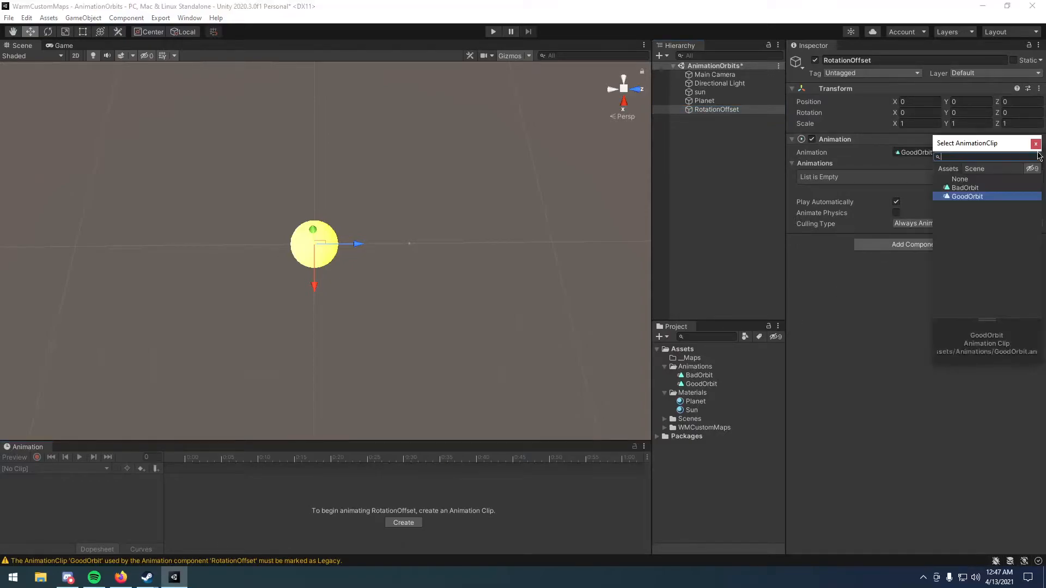
double_click(984, 198)
left_click(288, 515)
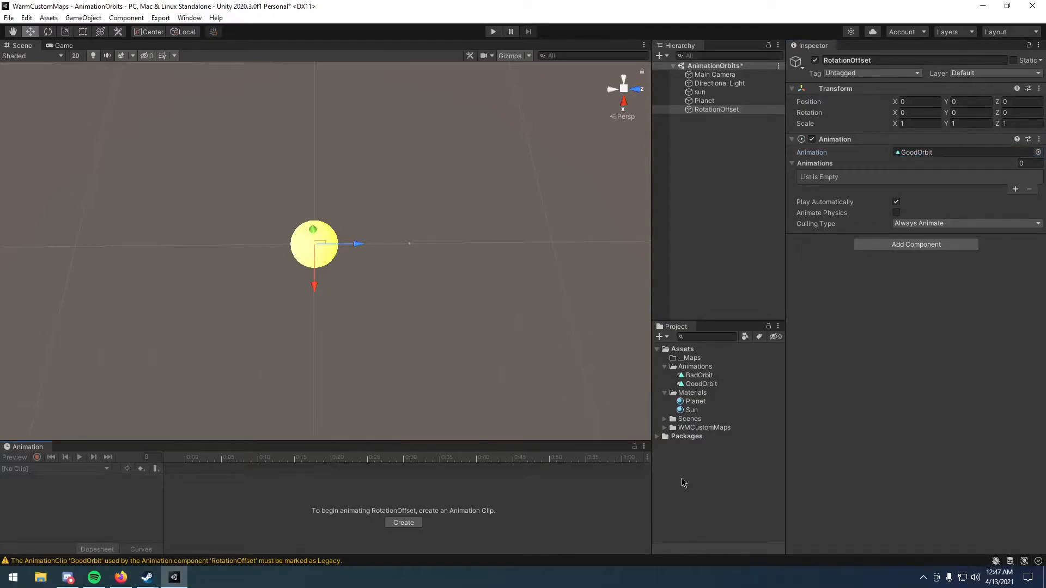
- Switch RotationOffset's animation clip to BadOrbit and back to GoodOrbit to fill its Animations list
left_click(1038, 152)
double_click(976, 189)
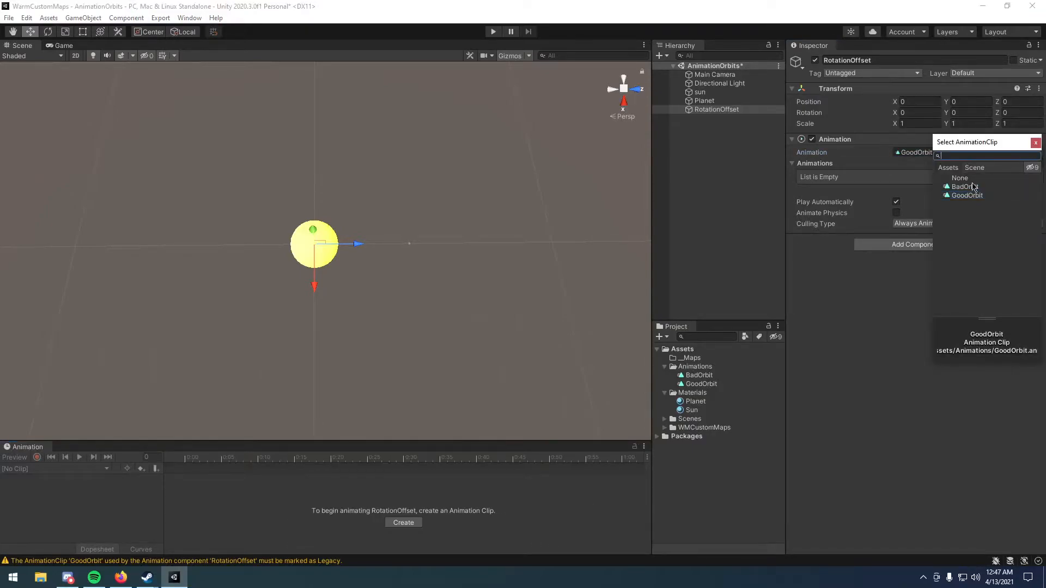
left_click(1039, 152)
double_click(975, 197)
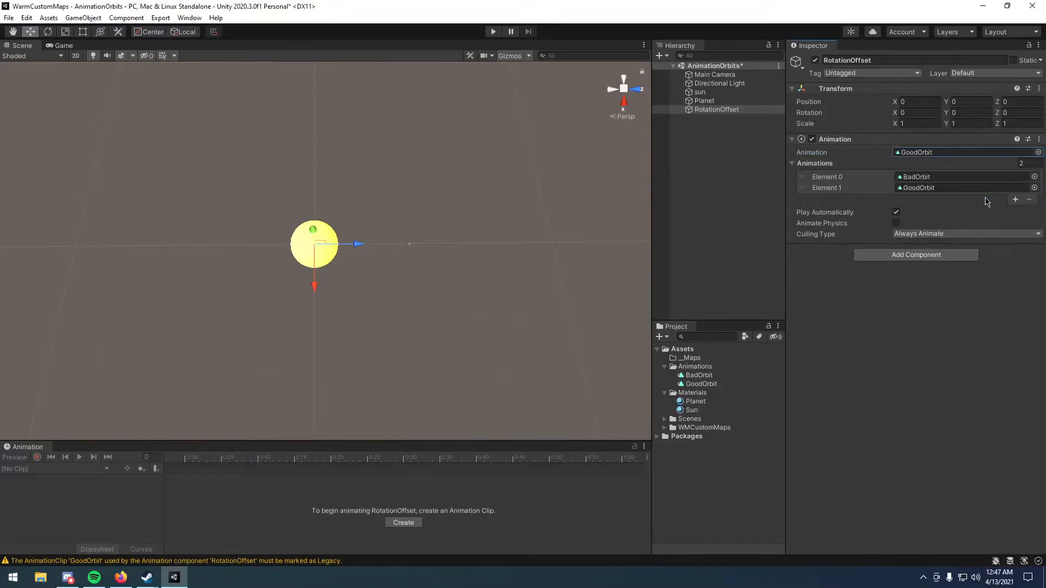
- Remove the BadOrbit entry from RotationOffset's Animations list, leaving GoodOrbit as the only element
left_click(985, 182)
left_click(1029, 200)
left_click(1030, 201)
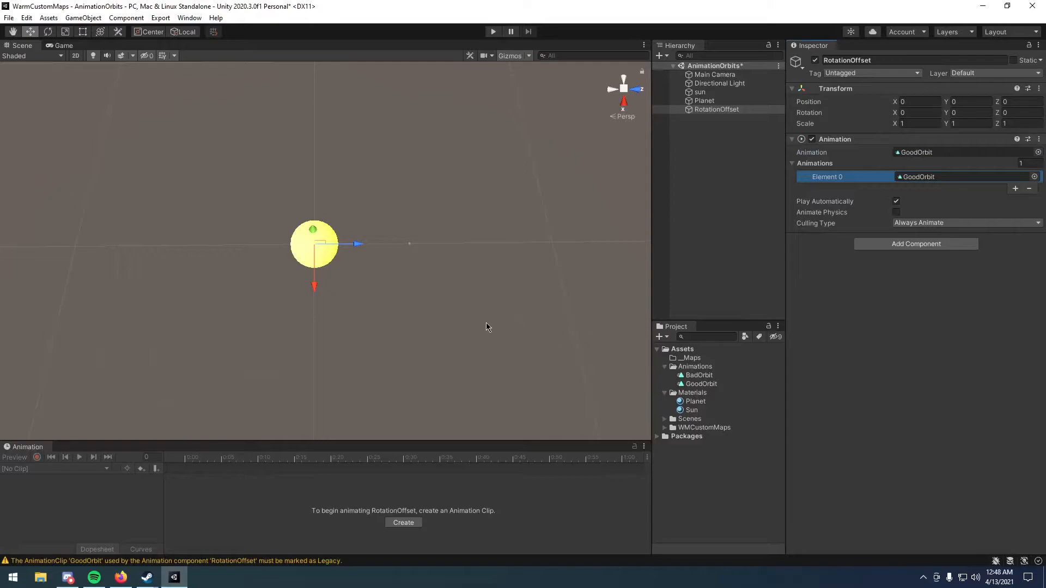
left_click(486, 327)
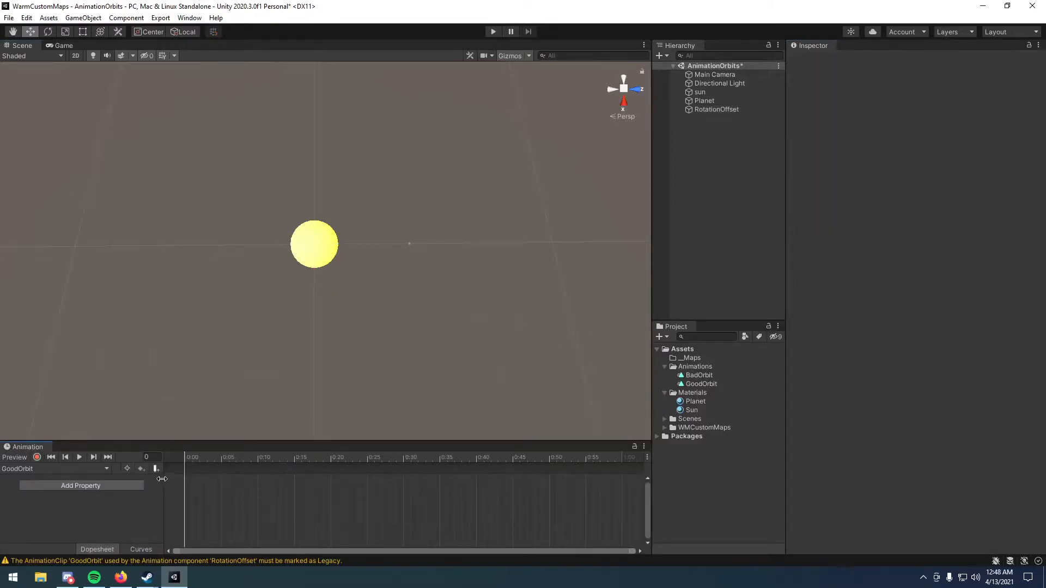
- Record a rotation keyframe for RotationOffset at frame 480 of GoodOrbit with a Y rotation of 360
left_click(154, 458)
type("480")
key("Return")
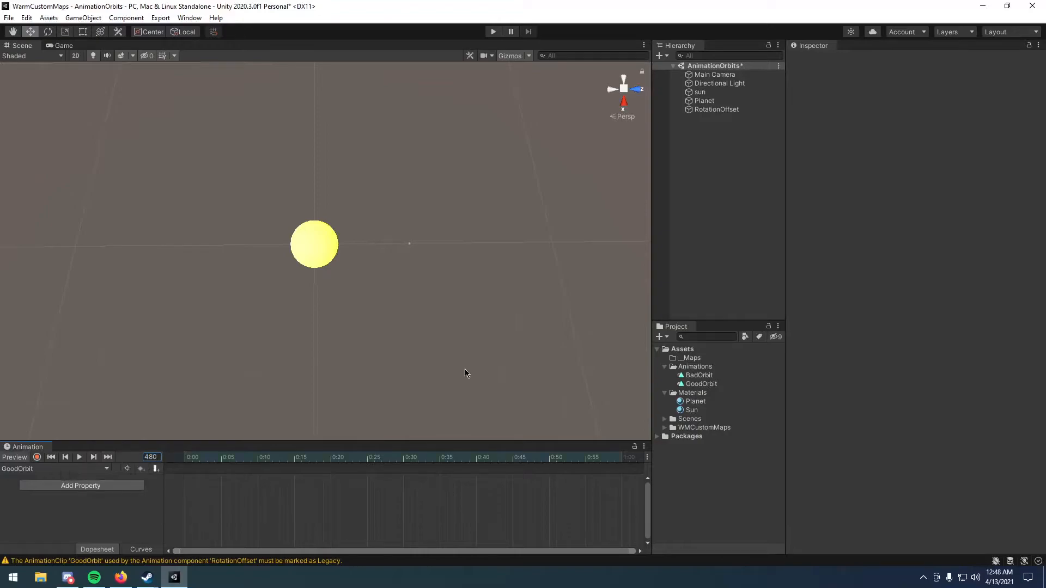
left_click(713, 112)
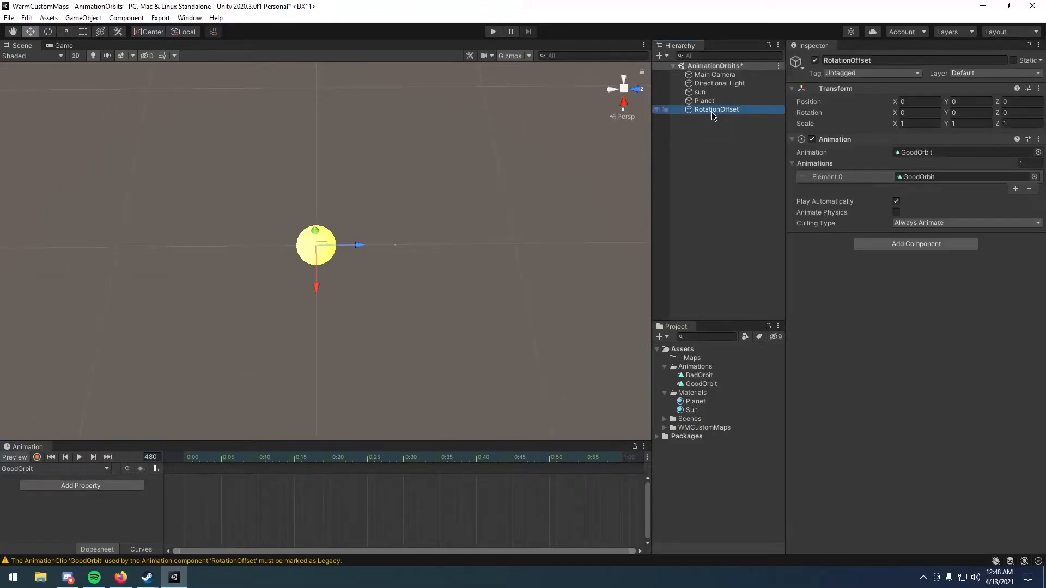
scroll(422, 522, "down", 5)
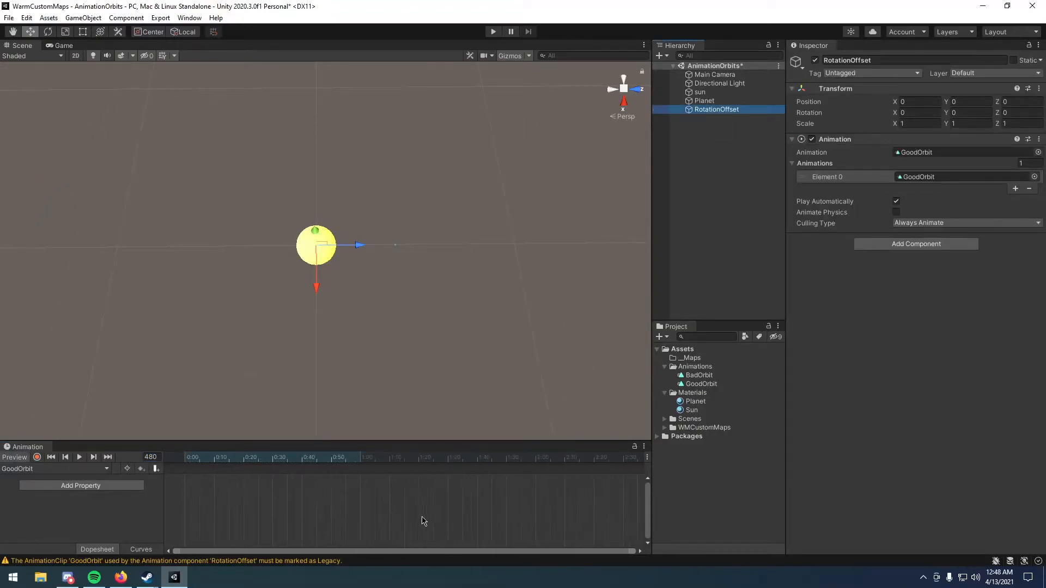
left_click(37, 457)
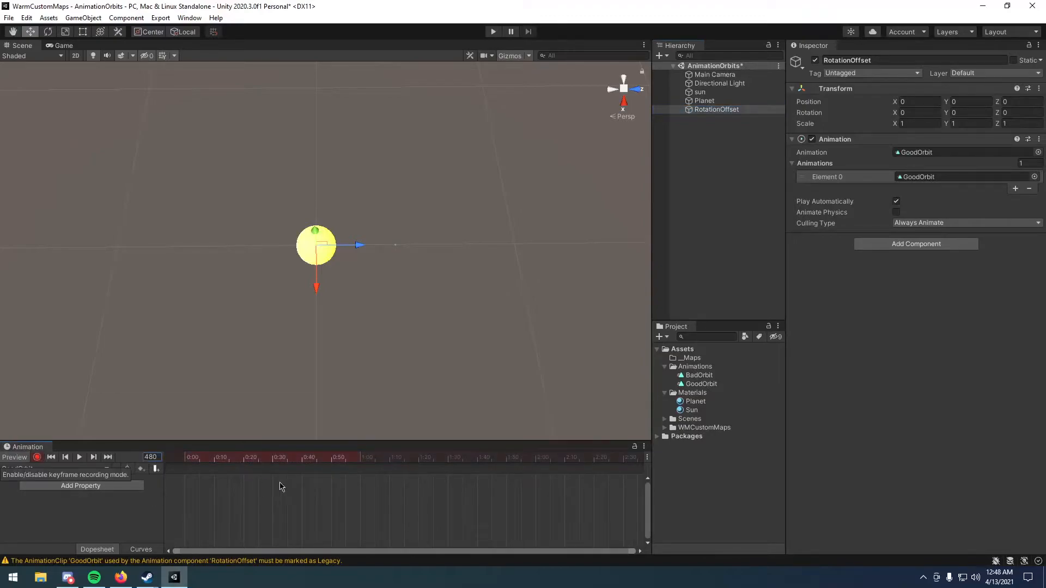
left_click(982, 110)
type("36")
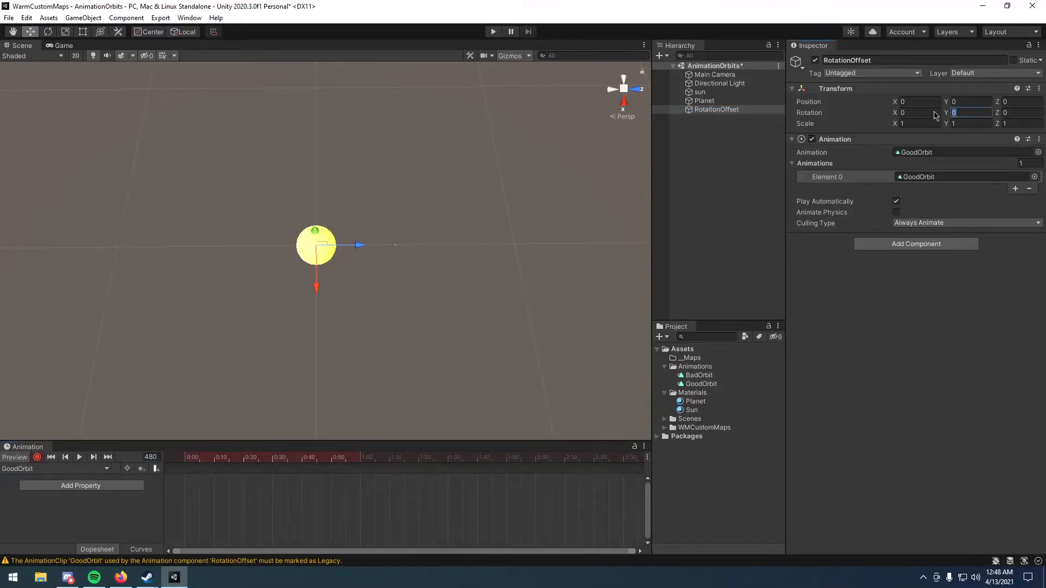
type("0")
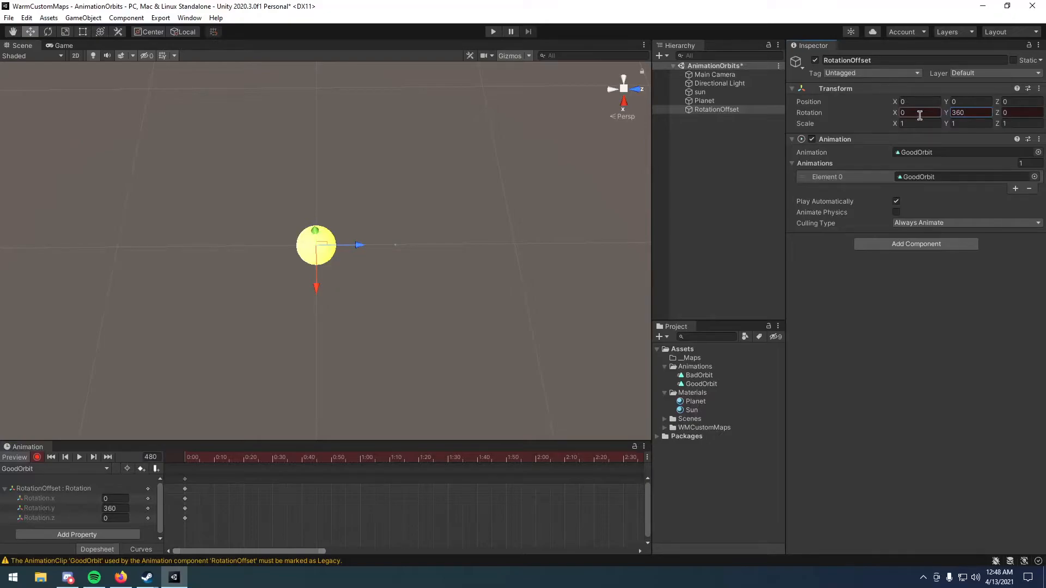
- Scrub through the GoodOrbit timeline to check its keyframes and return the playhead to frame 0
left_click(185, 481)
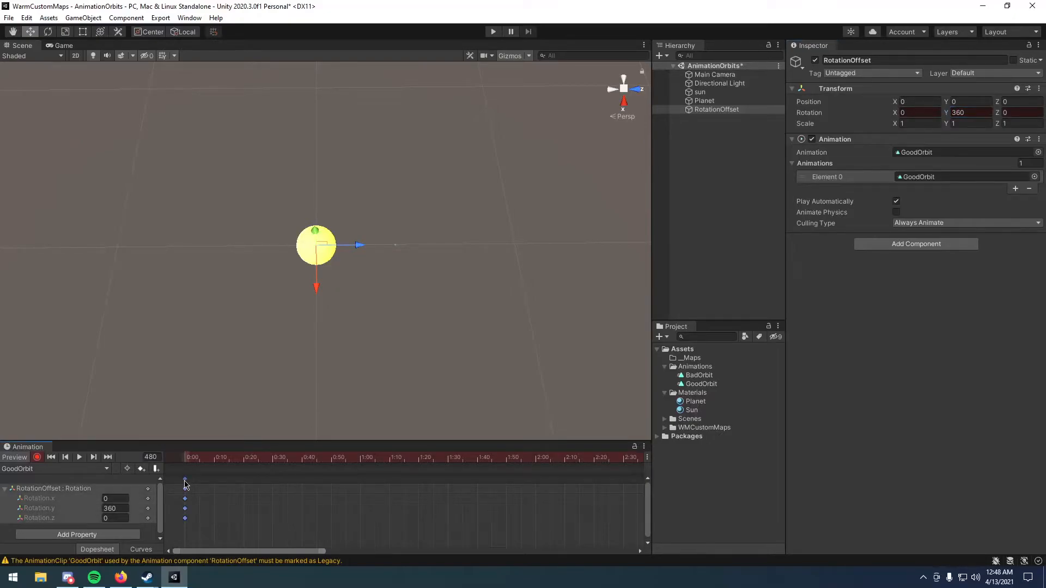
left_click(177, 461)
left_click(204, 459)
left_click_drag(204, 462, 501, 503)
scroll(497, 502, "down", 10)
left_click_drag(283, 464, 175, 464)
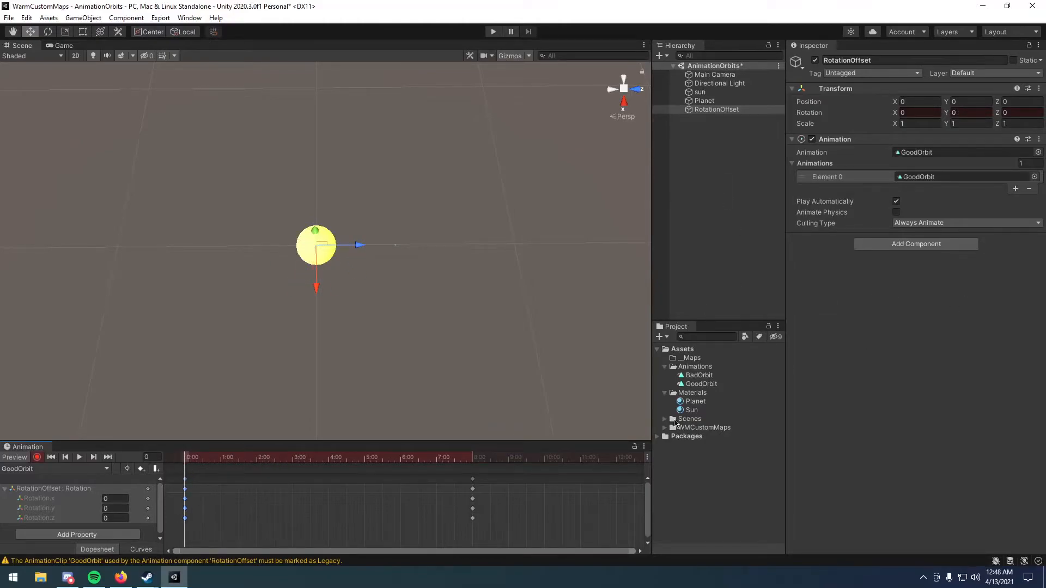
- Change the wrap mode of the GoodOrbit animation clip
left_click(693, 384)
left_click(907, 103)
left_click(914, 120)
left_click(916, 100)
left_click(919, 132)
- Scrub the GoodOrbit timeline with RotationOffset selected to examine its rotation
left_click_drag(188, 458, 437, 458)
left_click(716, 109)
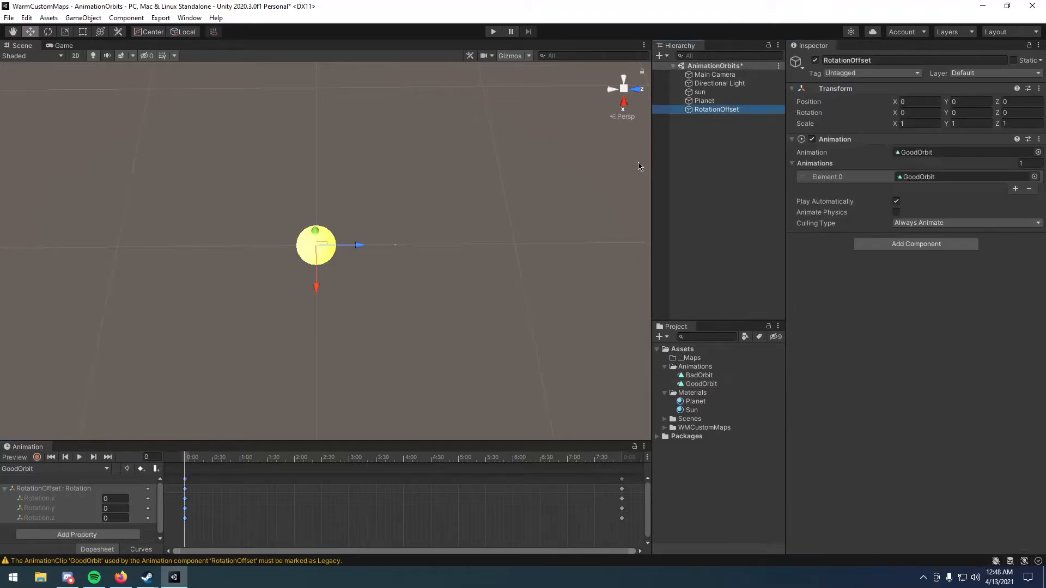
left_click_drag(372, 460, 322, 458)
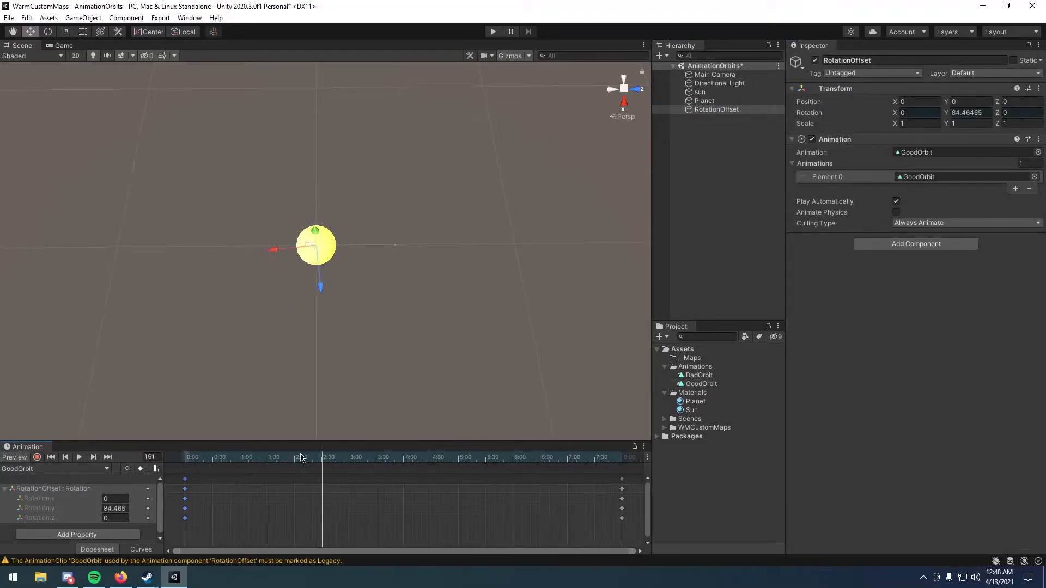
- Make Planet a child of RotationOffset in the hierarchy and collapse the parent
left_click(705, 100)
left_click_drag(705, 100, 719, 109)
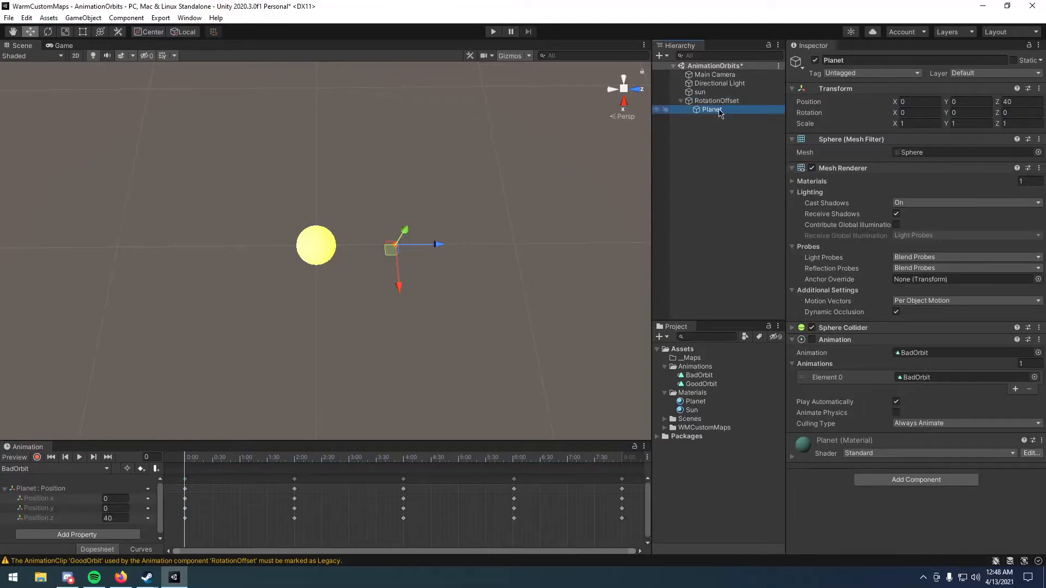
left_click(681, 101)
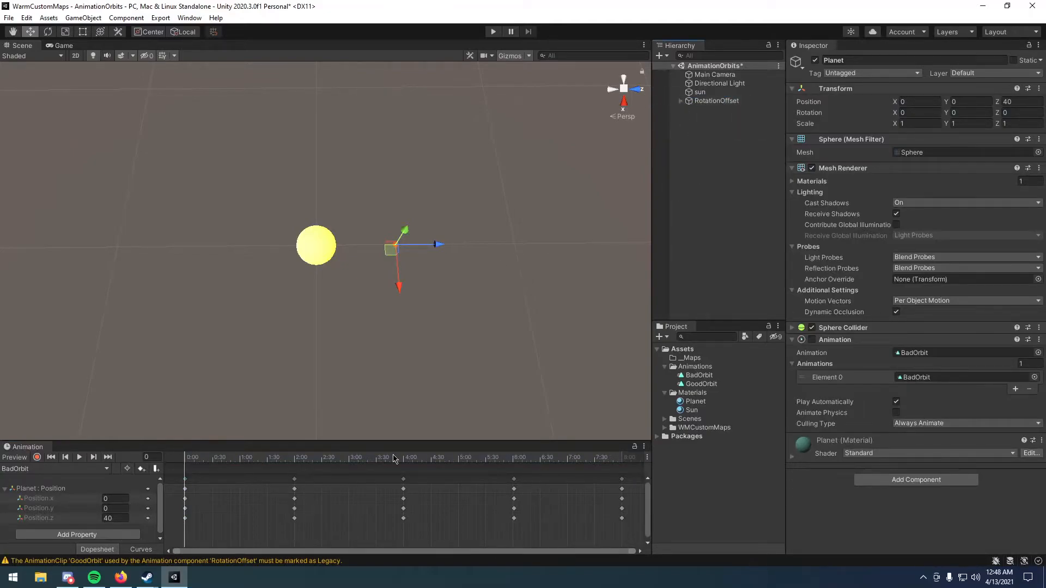
- Run the scene in Play mode to examine the planet's orbit around the sun, and stop it
left_click(493, 32)
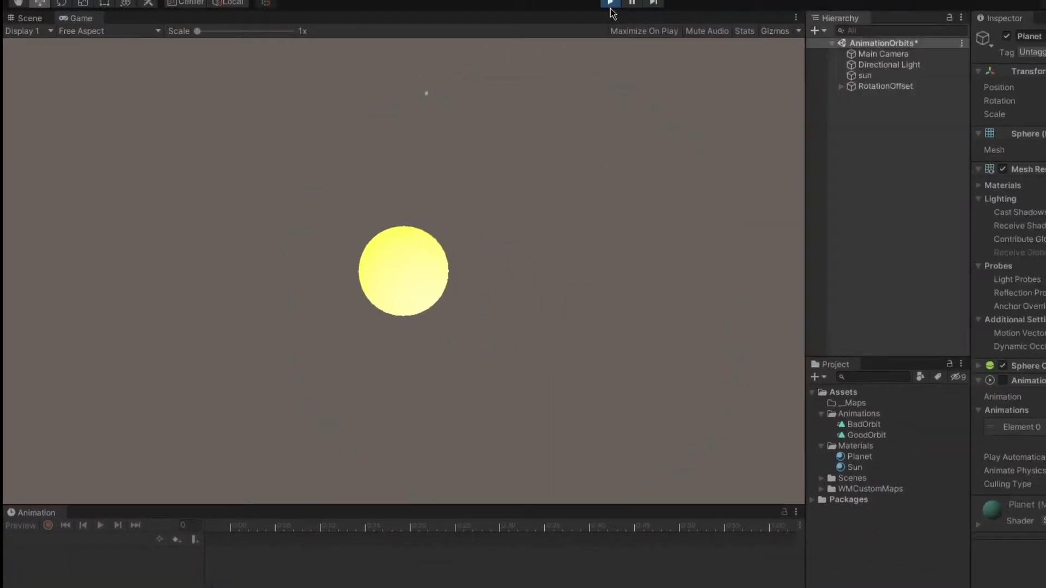
left_click(611, 8)
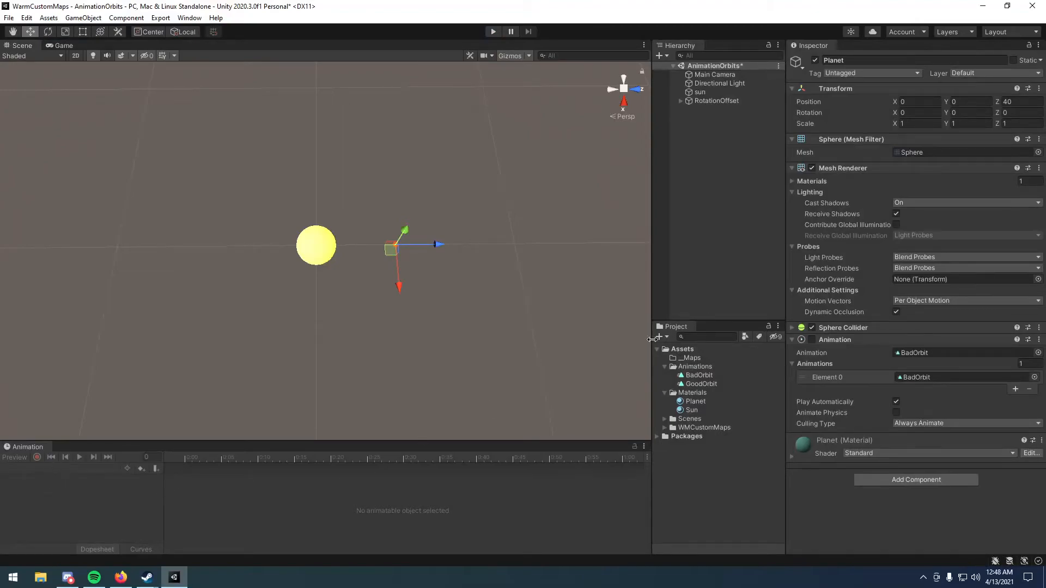
- Set both tangents of RotationOffset's final Y rotation key at 8:00 to Linear in the GoodOrbit curves
left_click(715, 101)
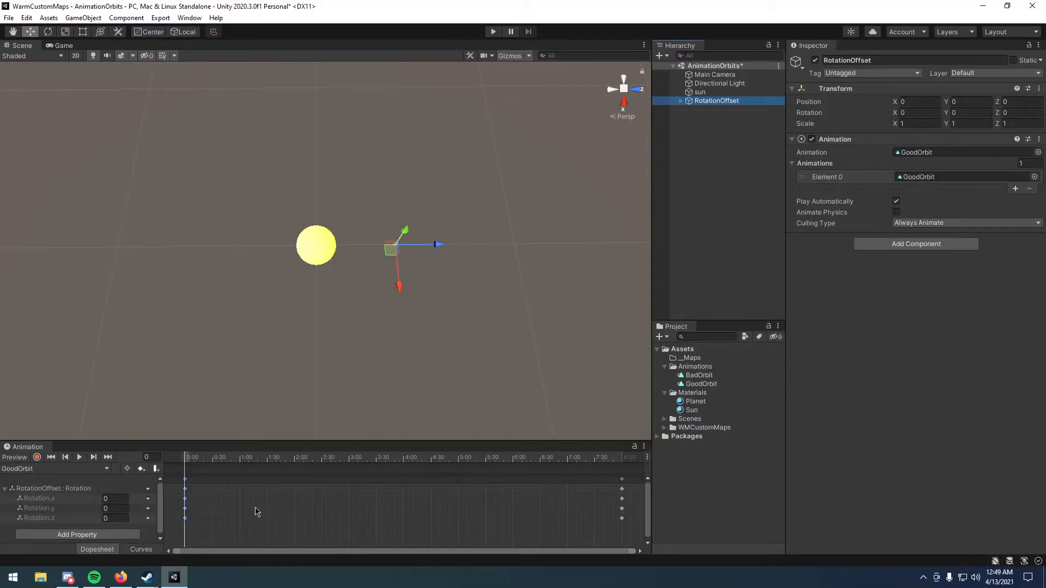
left_click(141, 549)
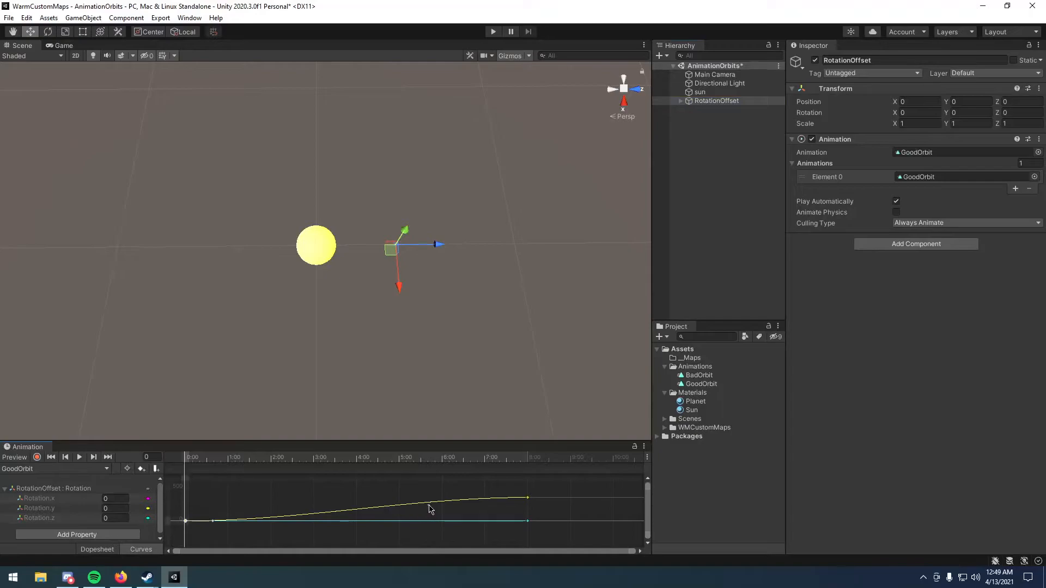
right_click(527, 499)
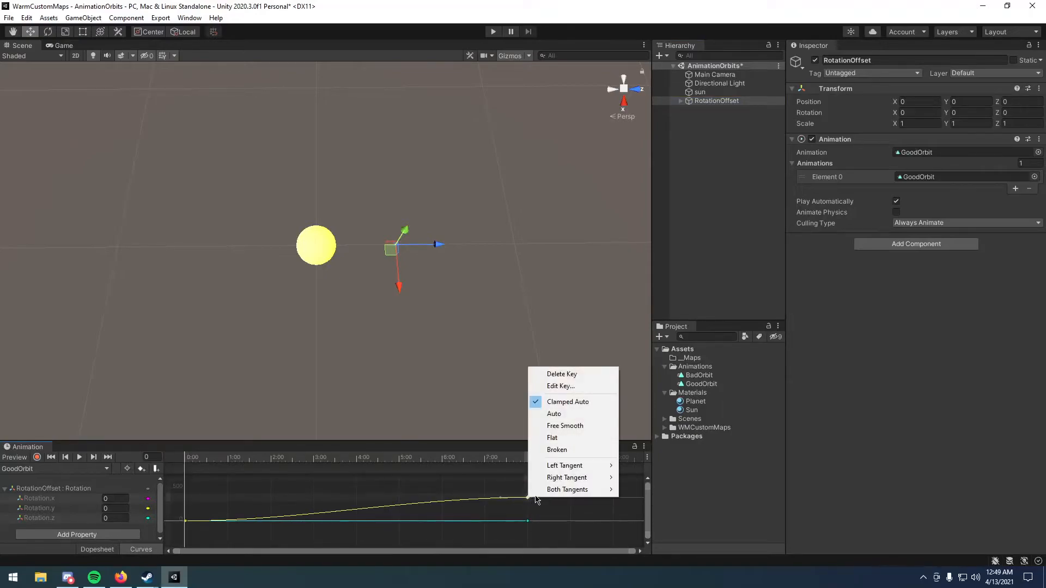
mouse_move(588, 489)
left_click(646, 502)
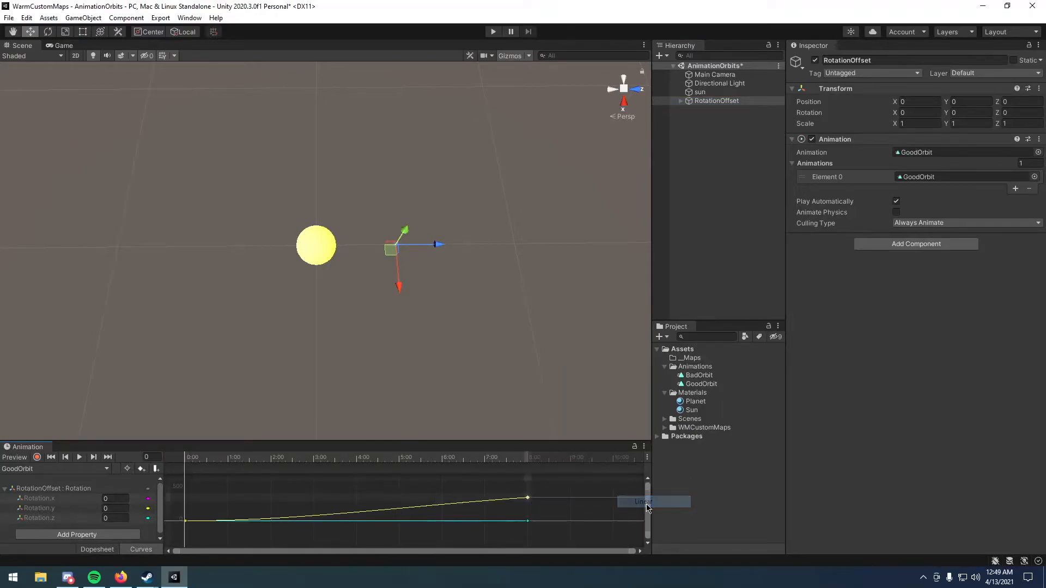
- Set both tangents of RotationOffset's first Y rotation key at 0:00 to Linear in the GoodOrbit curves
right_click(189, 524)
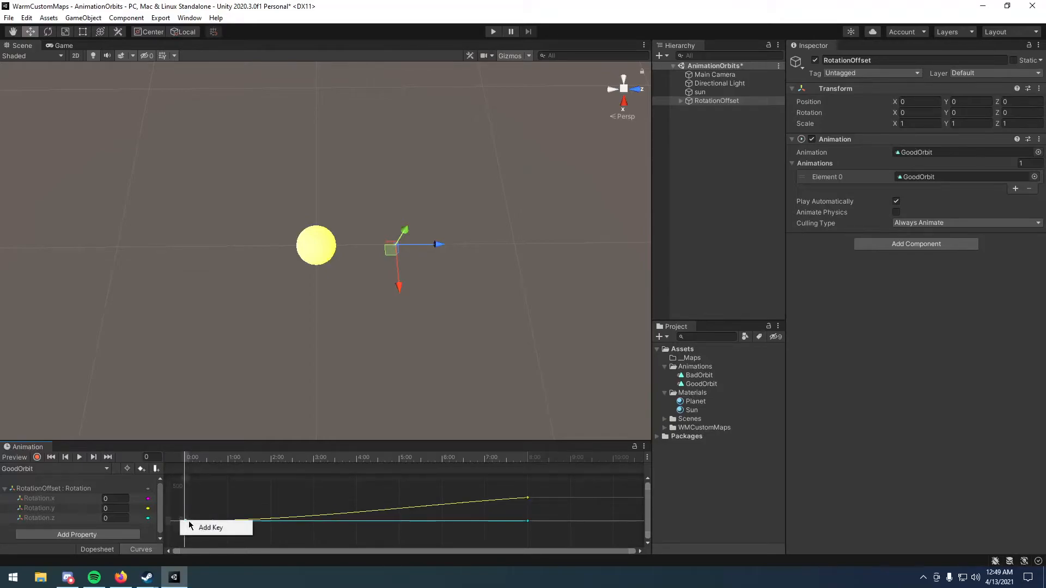
right_click(186, 521)
right_click(186, 521)
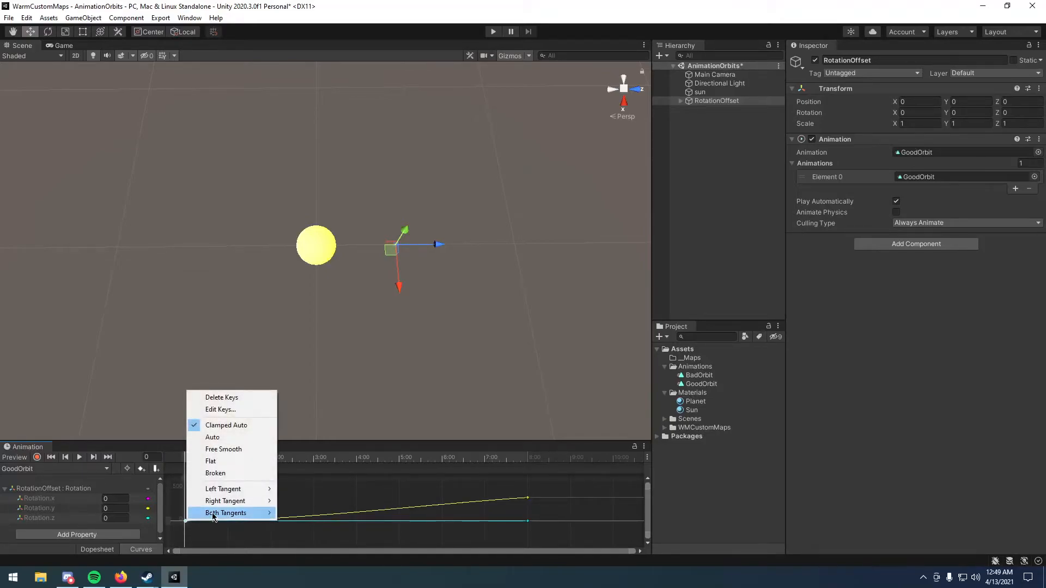
mouse_move(212, 517)
left_click(308, 529)
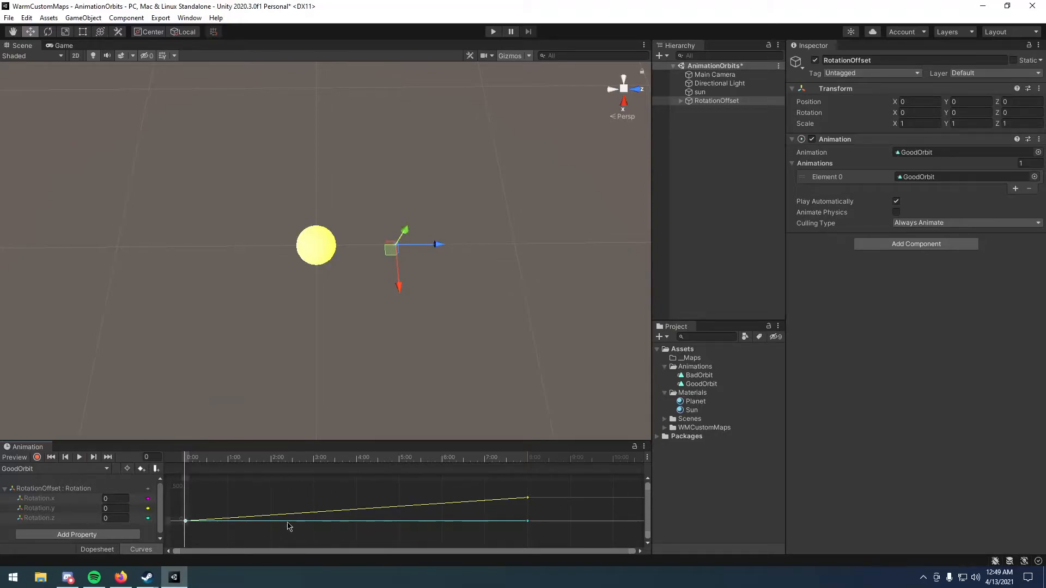
- Run the scene in Play mode to examine the orbit's speed, stop it, and expand RotationOffset in the hierarchy
left_click(493, 31)
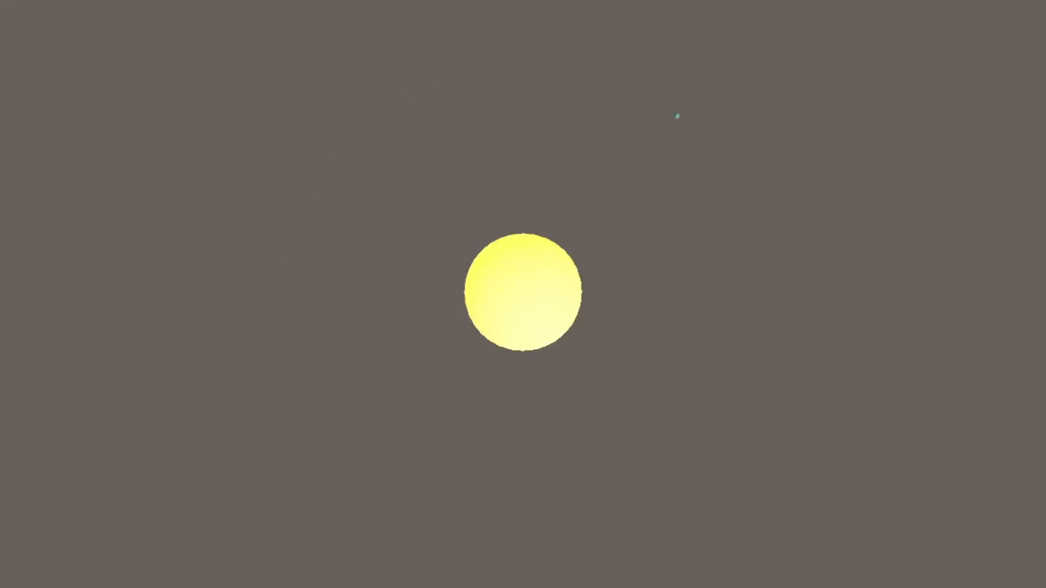
left_click(493, 32)
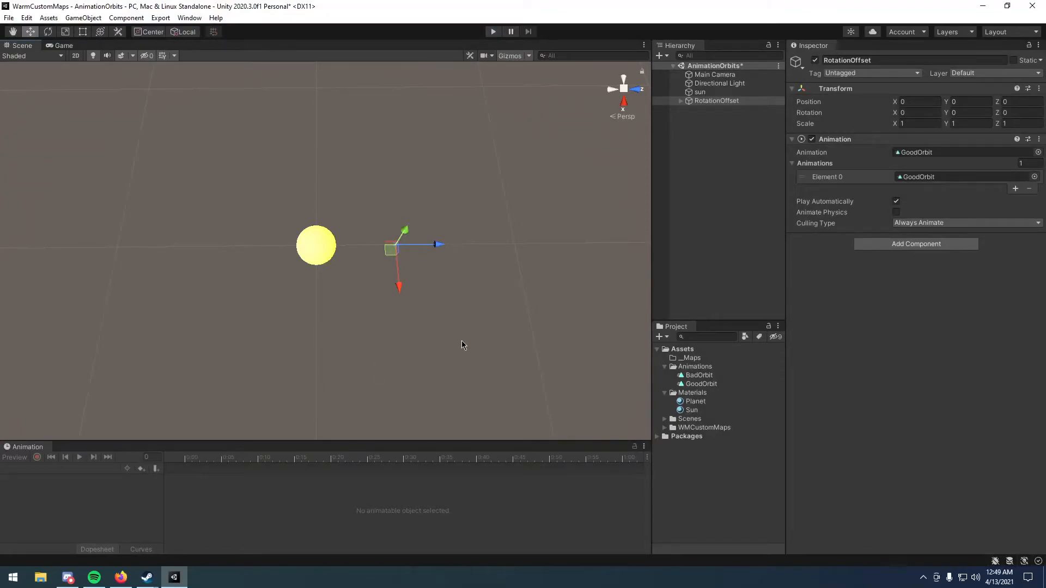
left_click(448, 357)
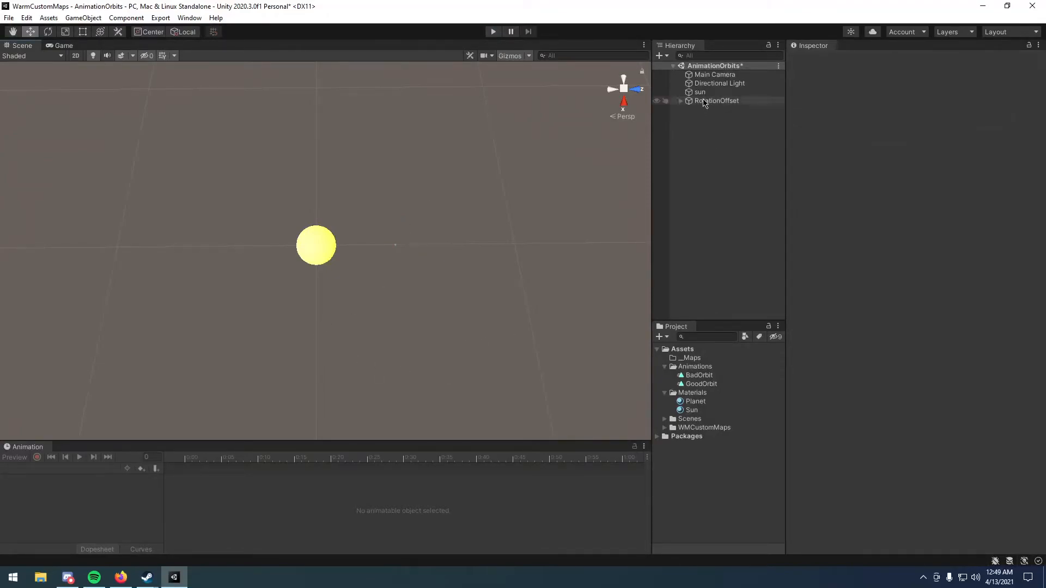
left_click(680, 101)
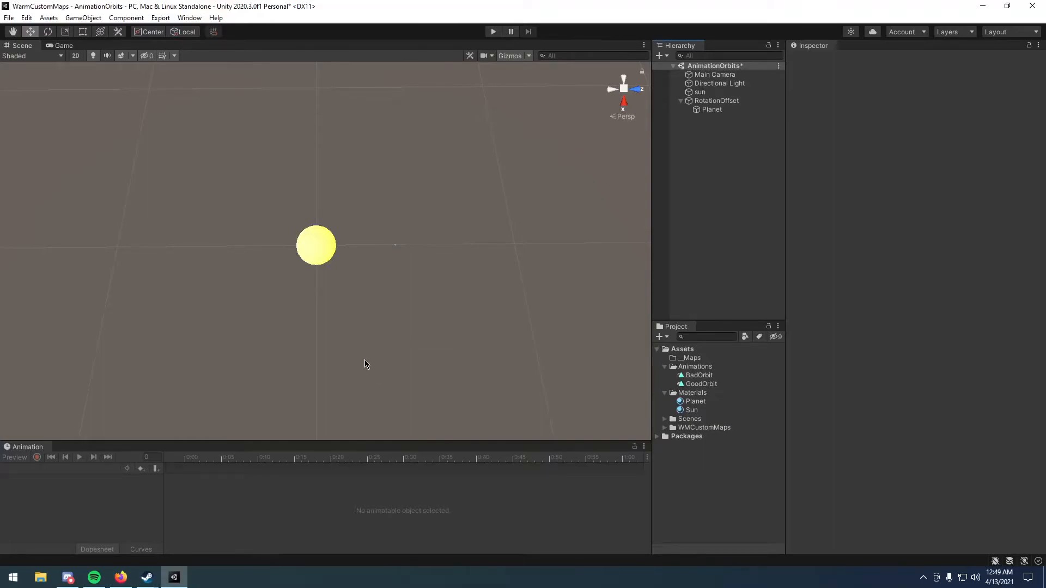
- Create a new animation clip in the Animations folder
left_click(701, 371)
right_click(701, 371)
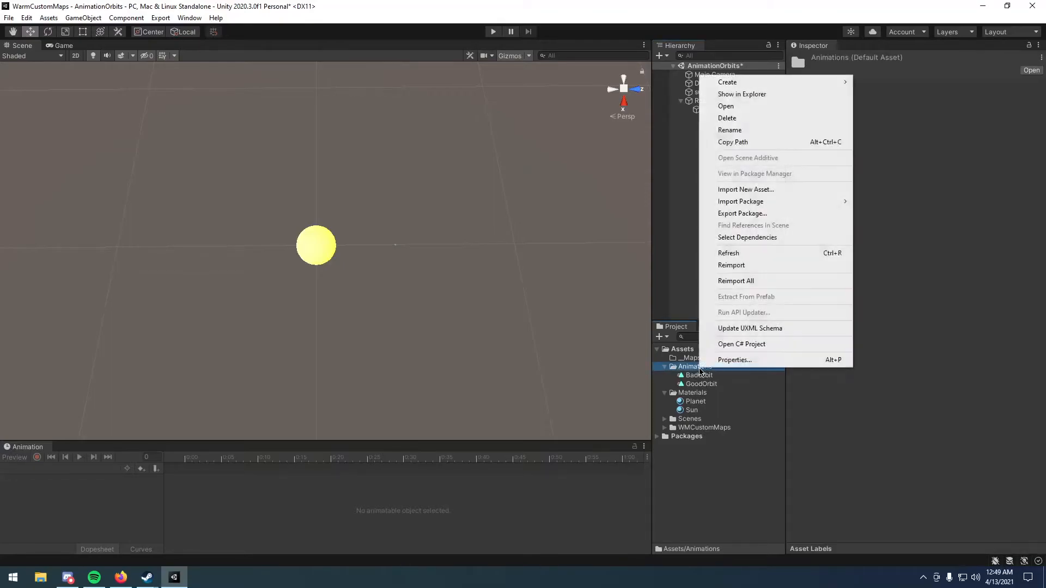
mouse_move(730, 82)
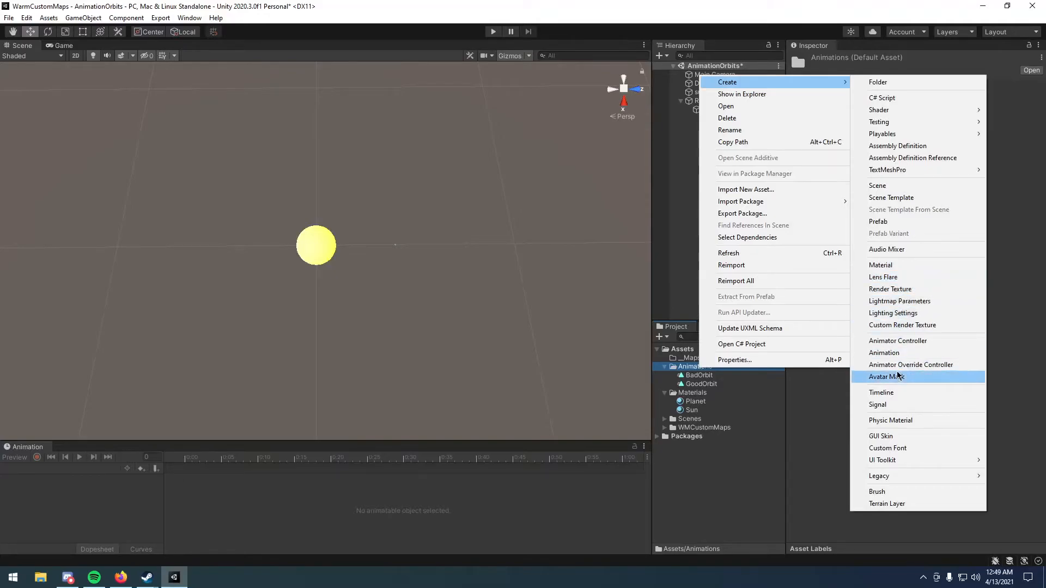
left_click(899, 353)
- Mark the new animation clip as Legacy in the Inspector's Debug mode and return the Inspector to Normal
left_click(1038, 46)
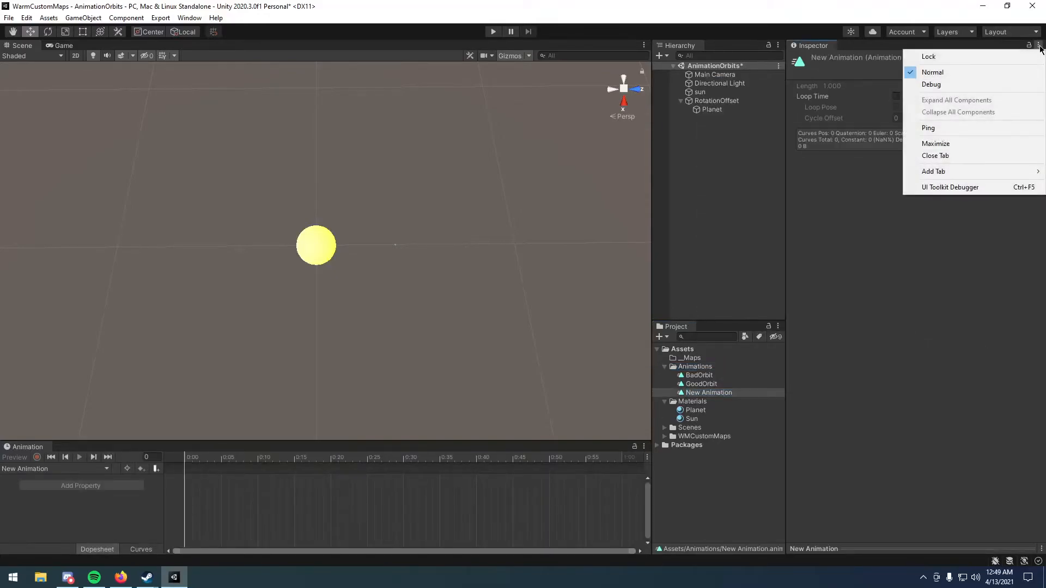
left_click(891, 202)
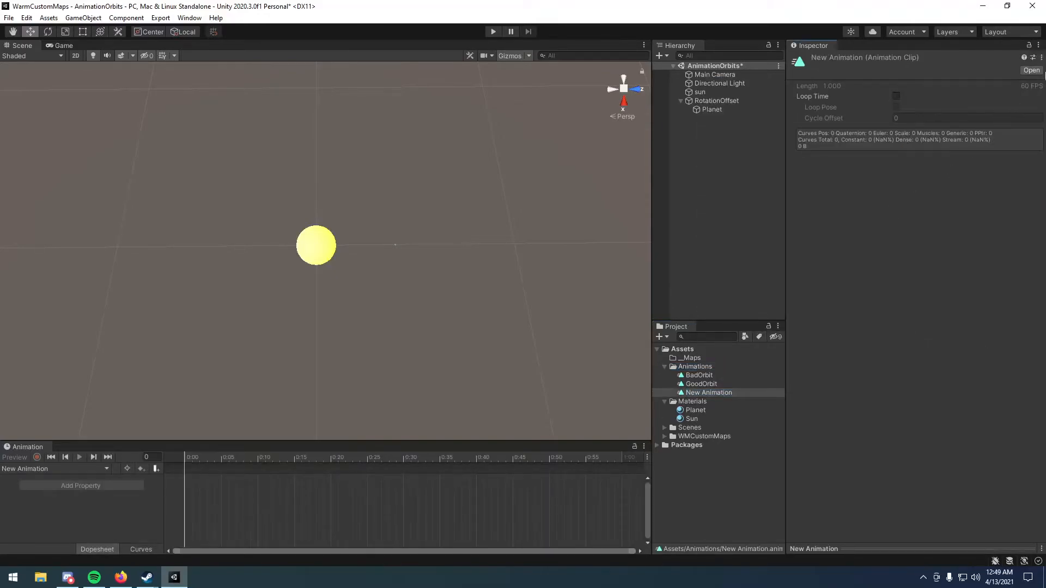
left_click(1042, 45)
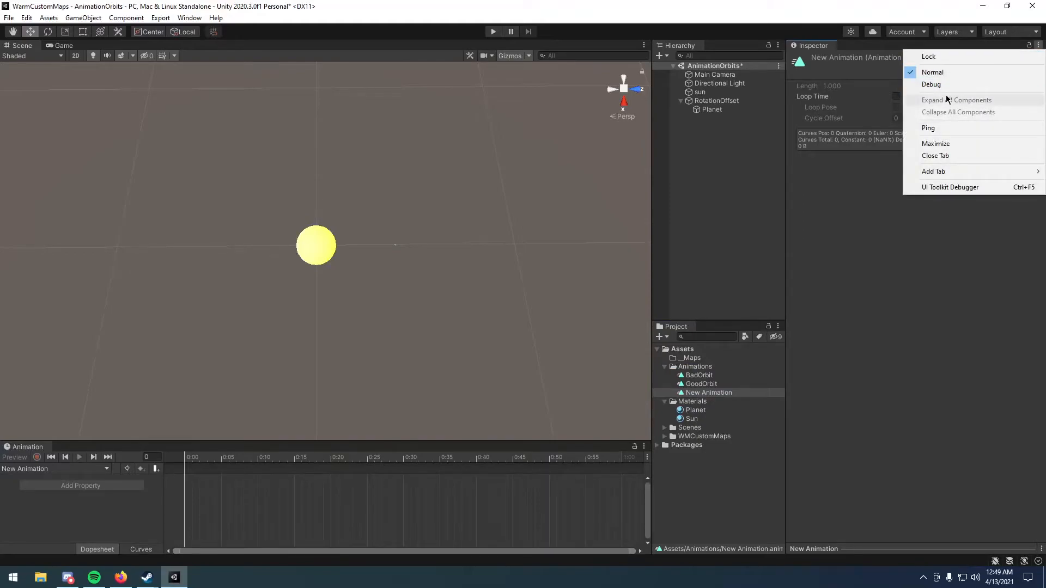
left_click(932, 85)
left_click(1039, 45)
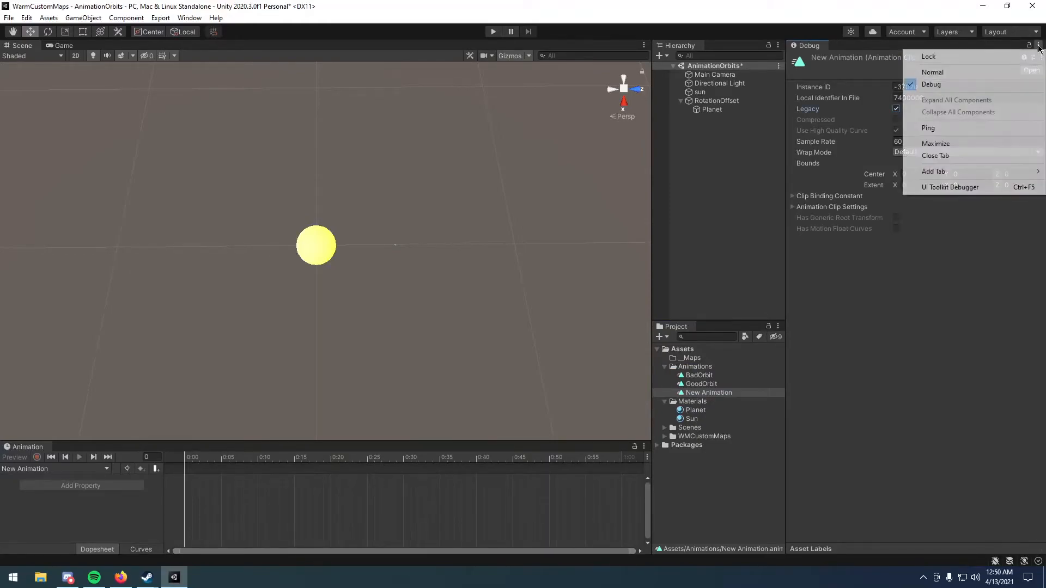
left_click(931, 71)
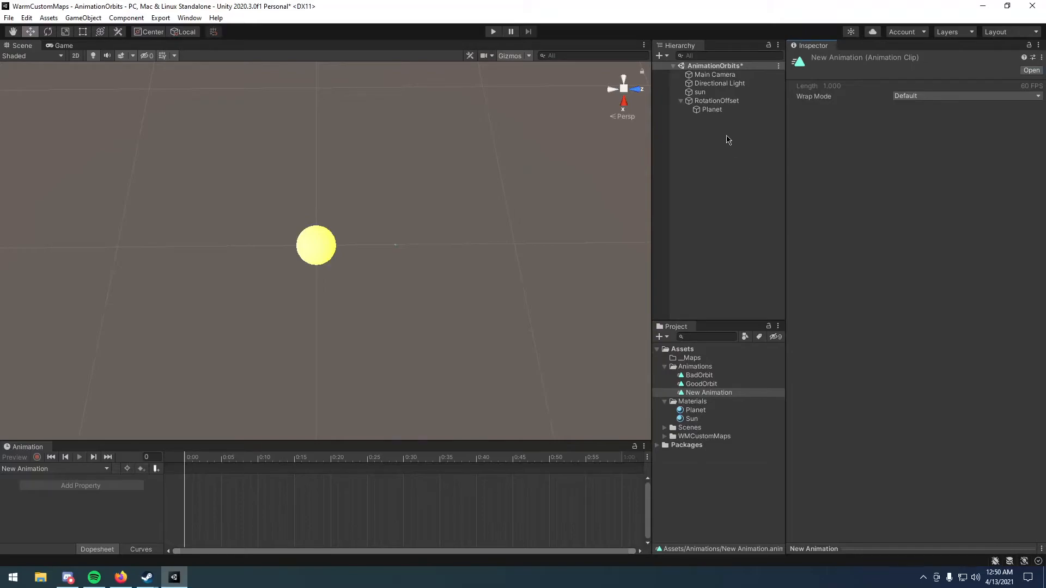
- Rename the new animation clip as VerticalOffset
left_click(701, 393)
key("F2")
type("VerticalOffset")
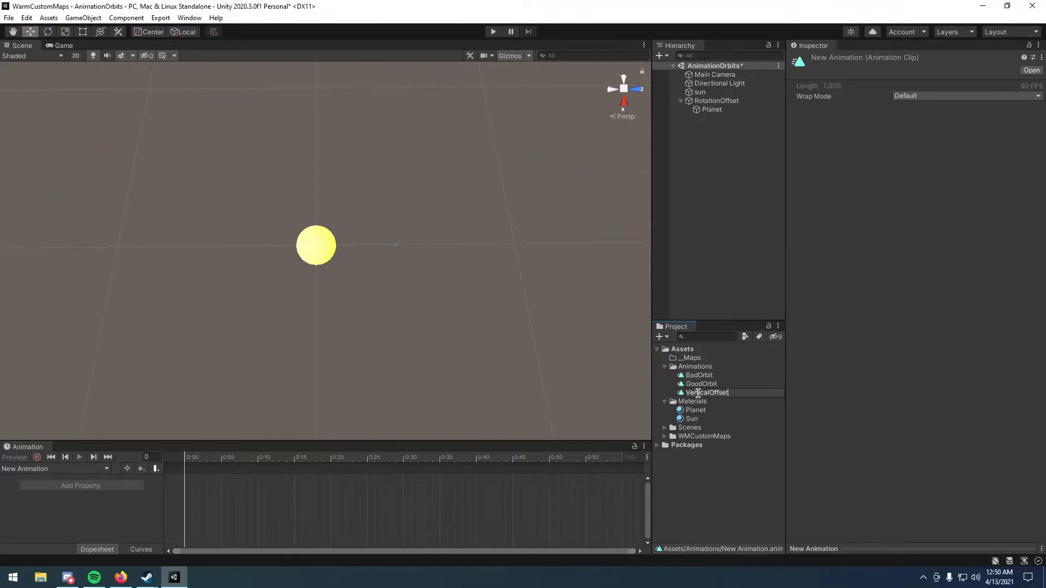
key("Return")
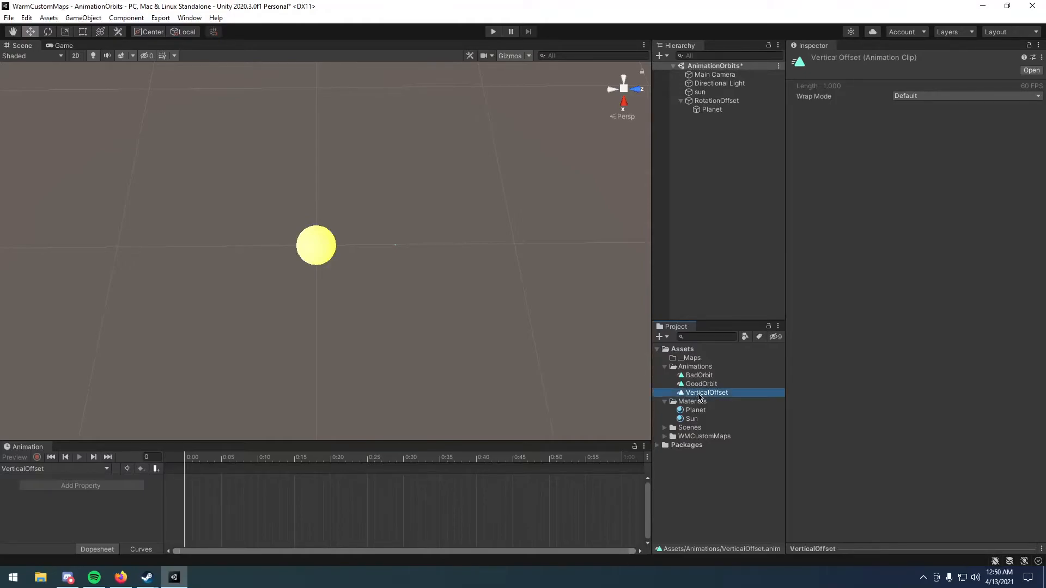
- Create an empty GameObject named VerticalOffset at the root of the scene
left_click(703, 193)
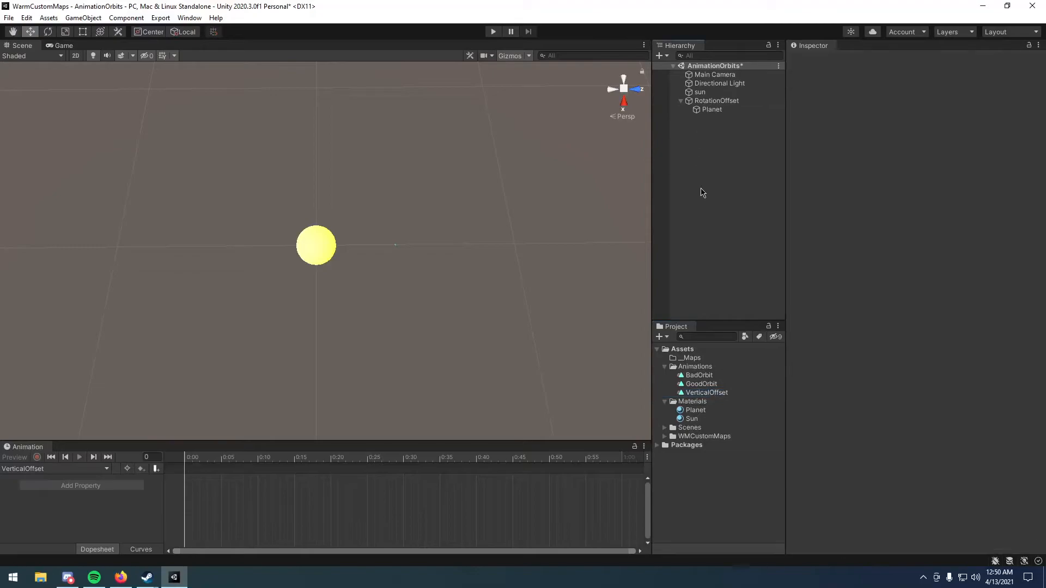
key("ctrl+shift+n")
type("VerticalOffset")
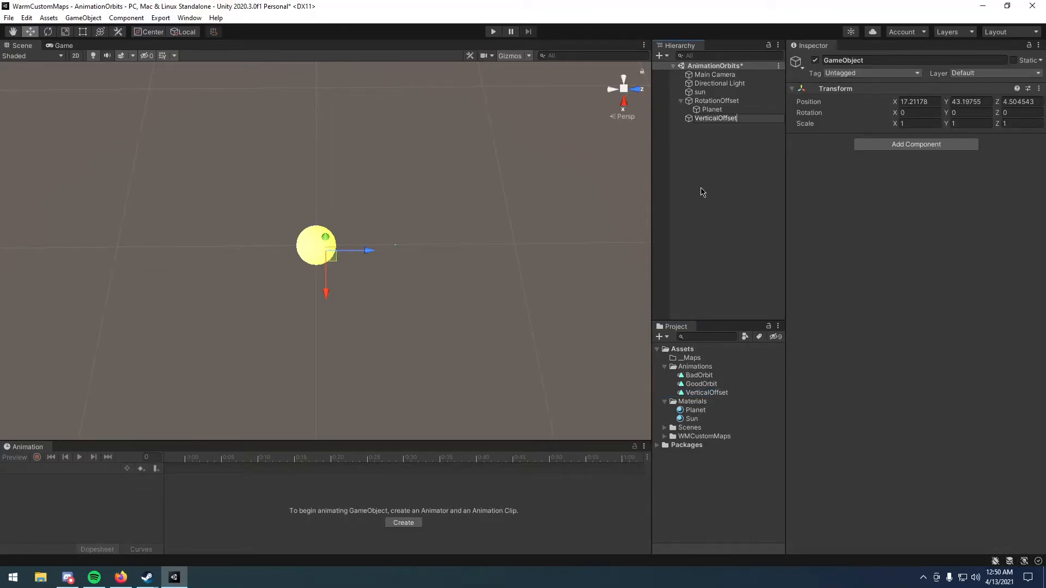
key("Return")
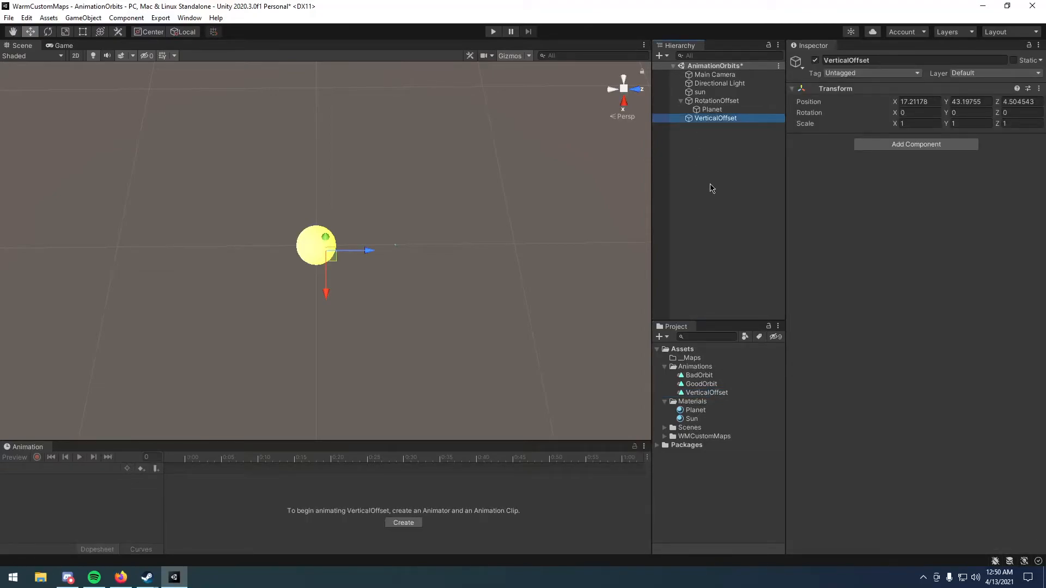
- Reset the VerticalOffset object's transform and make RotationOffset its child in the hierarchy
left_click(1040, 89)
left_click(1041, 89)
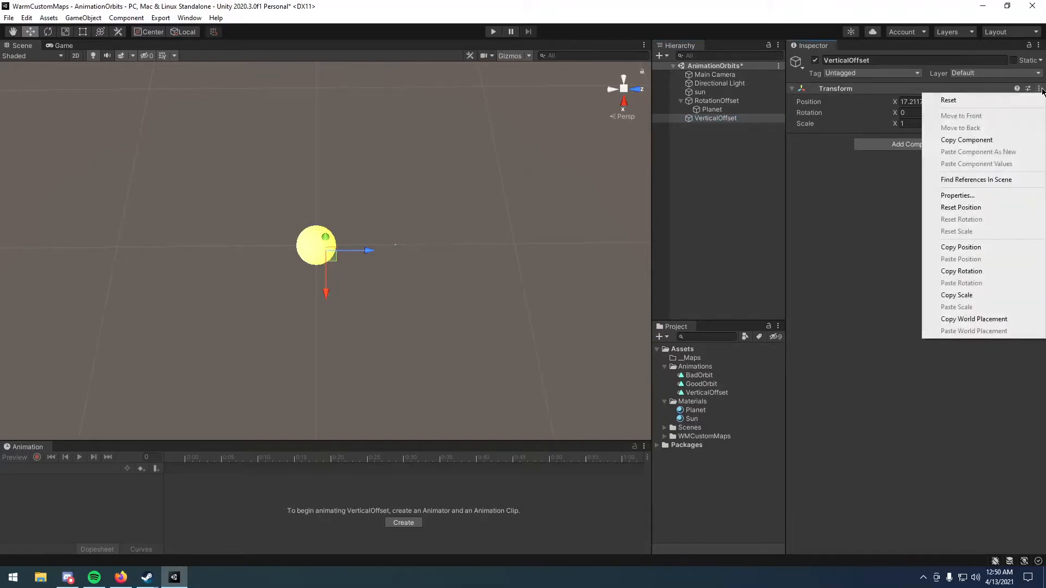
left_click(951, 100)
left_click_drag(715, 119, 722, 118)
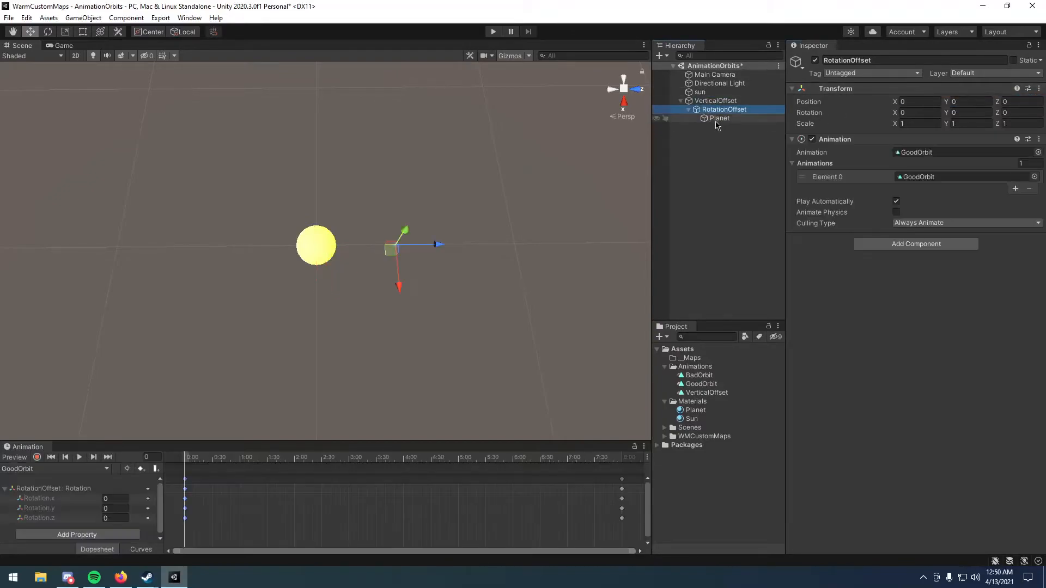
- Add an Animation component to the VerticalOffset object and assign the VerticalOffset clip to it
left_click(707, 102)
left_click(868, 143)
type("animation")
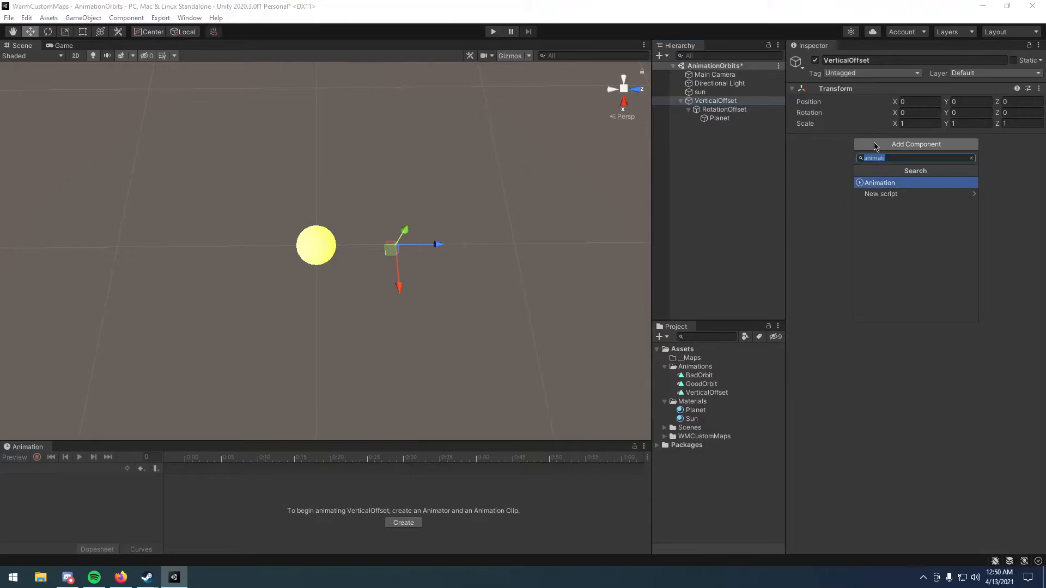
left_click(872, 177)
left_click(1038, 152)
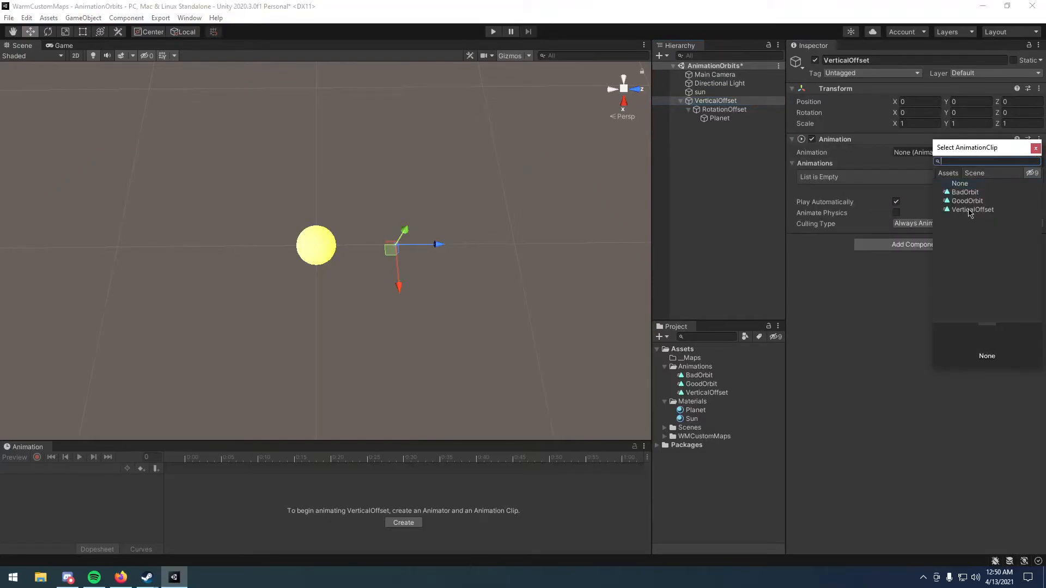
double_click(971, 212)
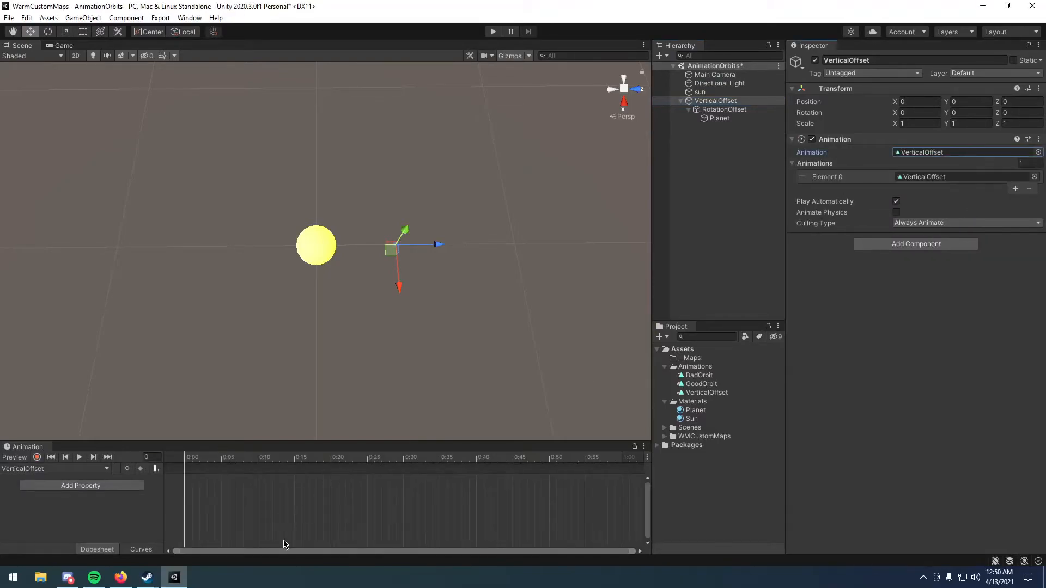
- Start recording the VerticalOffset clip and key the object's Y position at -20 on frame 480
left_click_drag(384, 411, 358, 164, "alt")
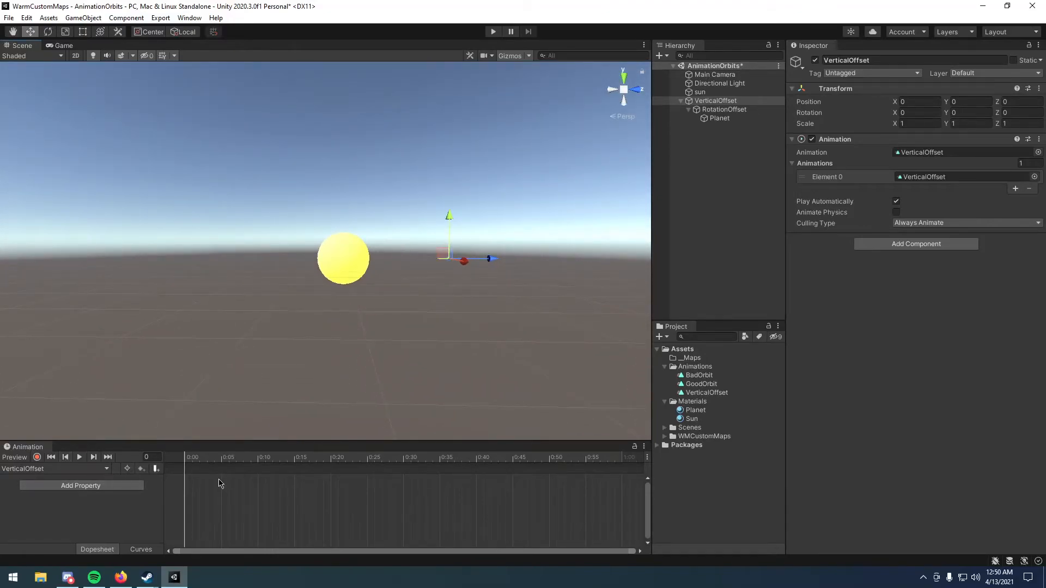
left_click(36, 457)
scroll(298, 520, "down", 5)
scroll(289, 515, "down", 5)
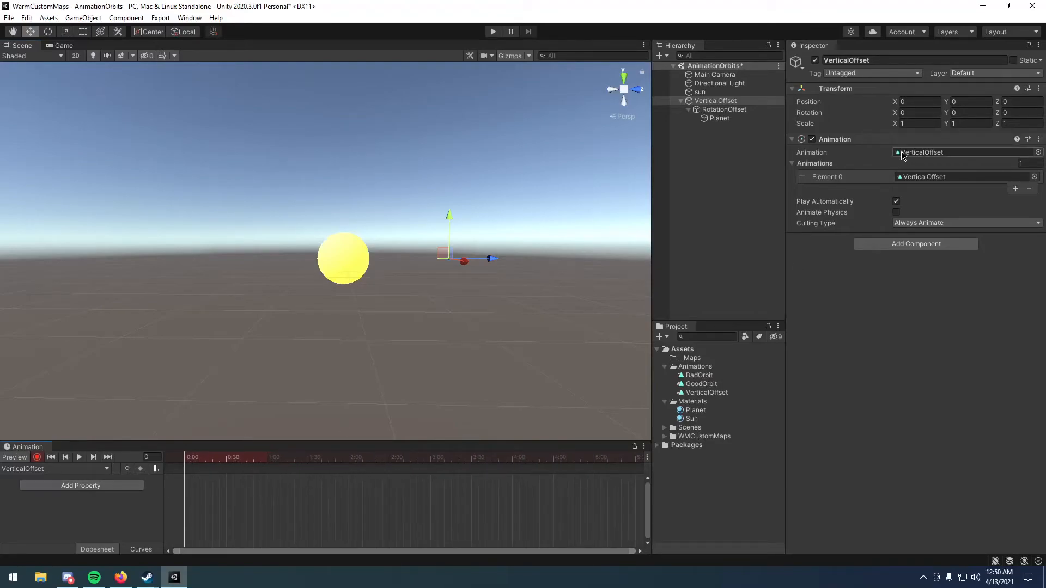
left_click(841, 102)
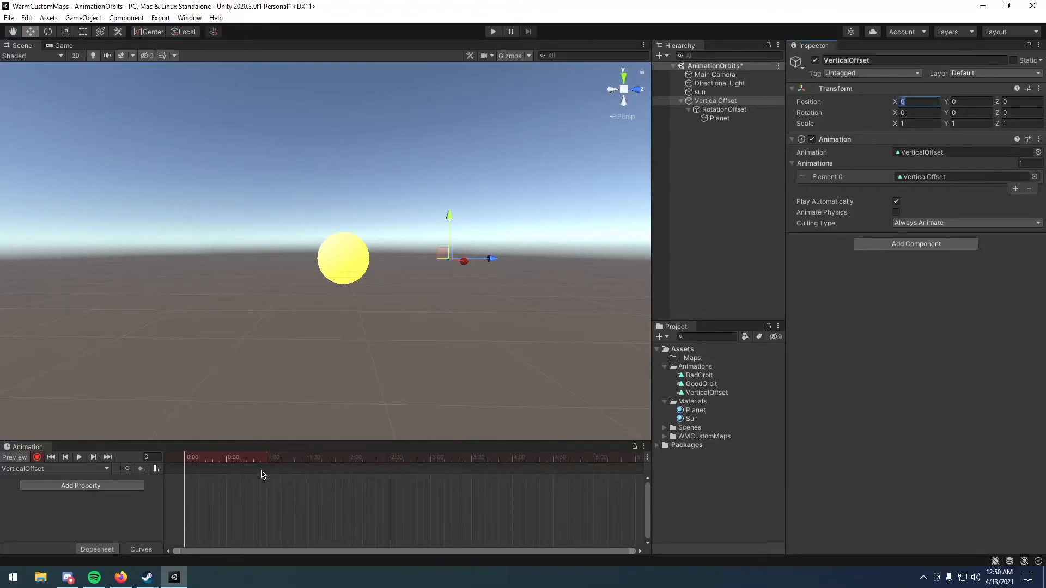
left_click_drag(216, 461, 445, 461)
left_click(149, 457)
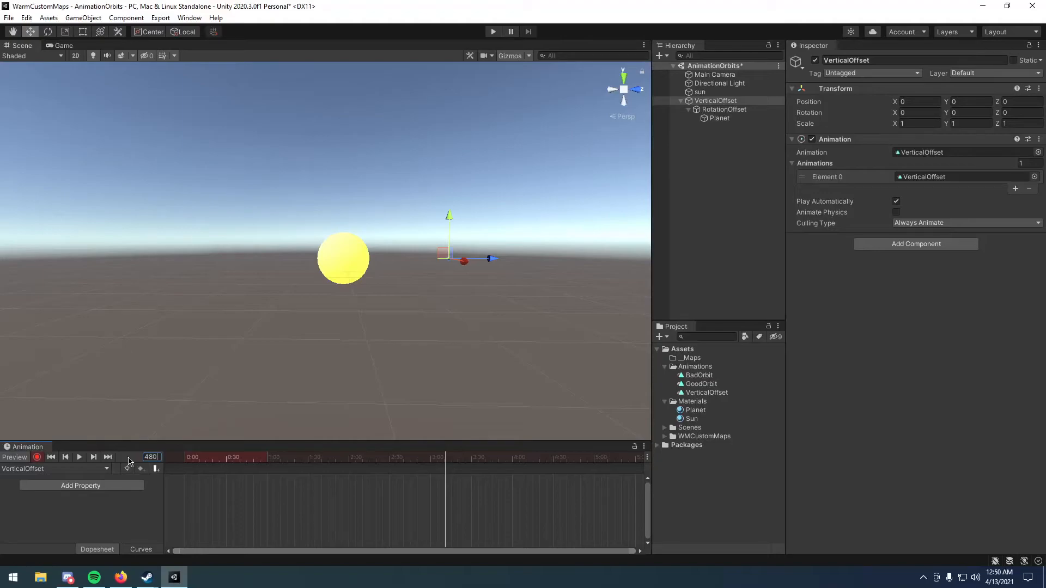
key("Return")
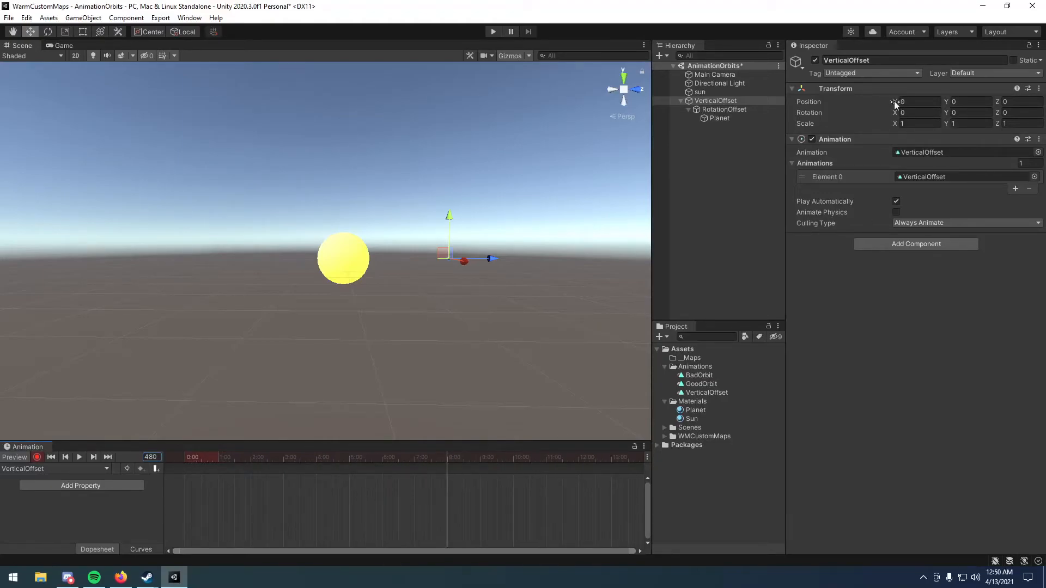
left_click_drag(945, 105, 630, 131)
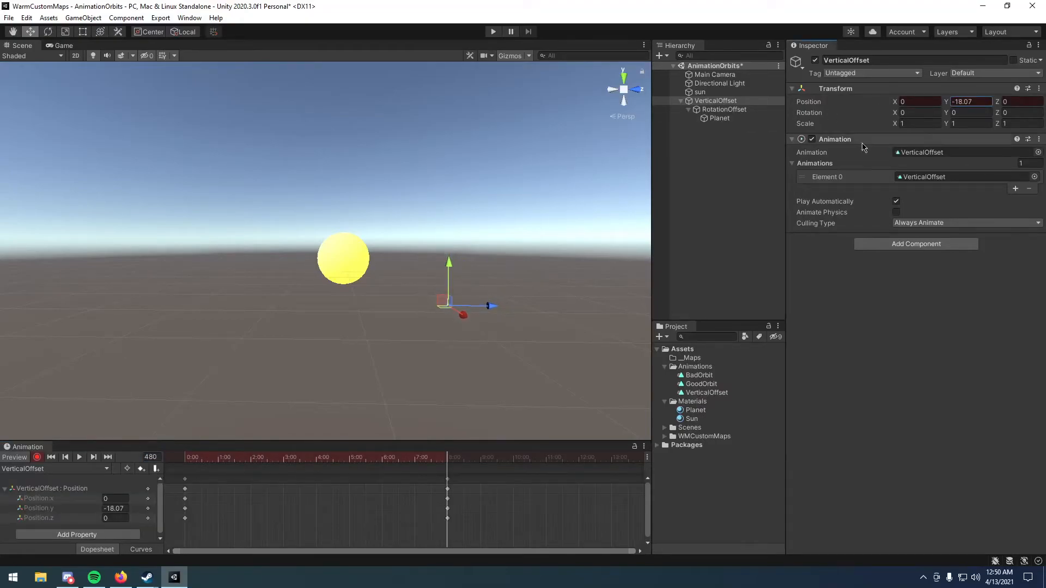
left_click(976, 105)
type("-20")
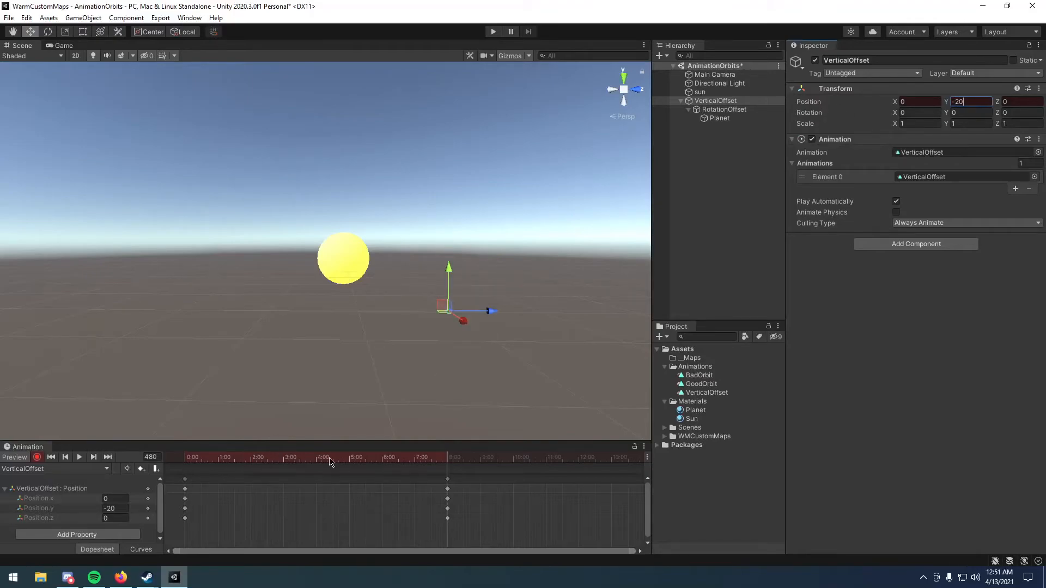
- Set VerticalOffset's Y position to -20 on the clip's first frame
left_click_drag(420, 458, 176, 462)
left_click(955, 101)
type("-20")
- Key VerticalOffset's Y position at 20 on frame 240, midway through the clip
left_click_drag(283, 461, 318, 462)
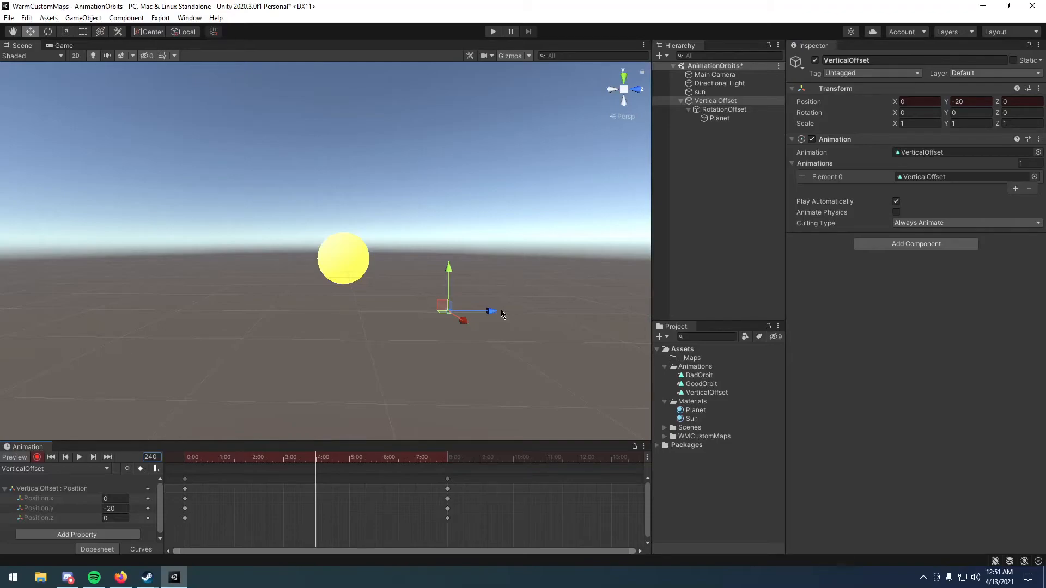
left_click(967, 104)
type("20")
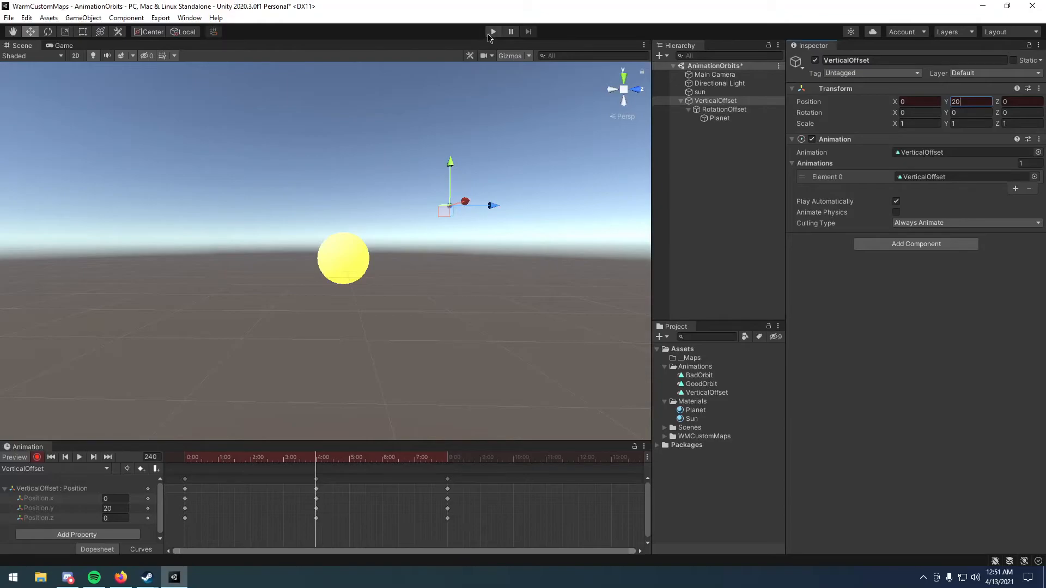
- Preview the VerticalOffset clip, and run the scene in Play mode while watching it in the Scene view
left_click(79, 457)
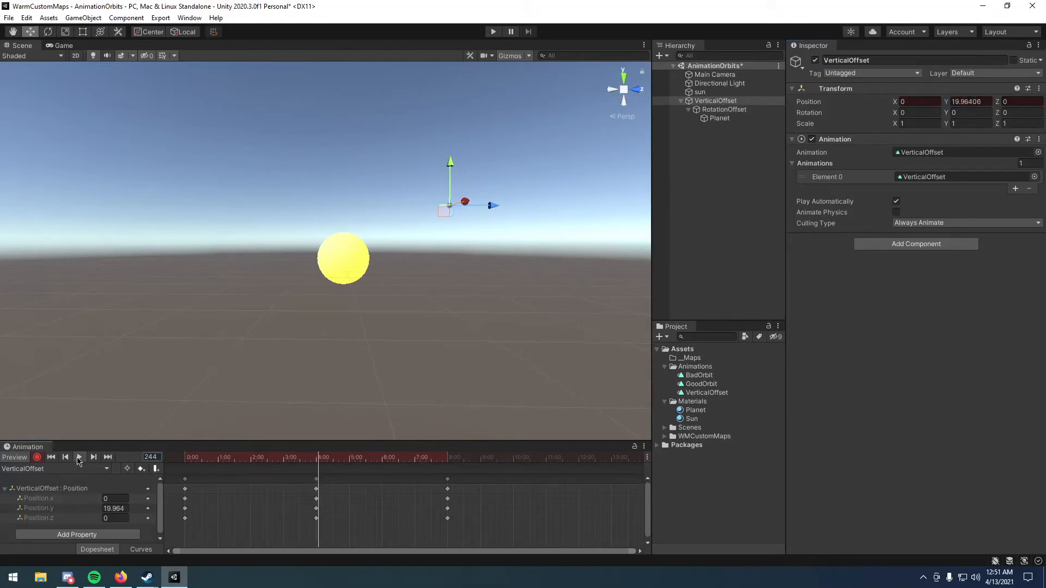
left_click(493, 32)
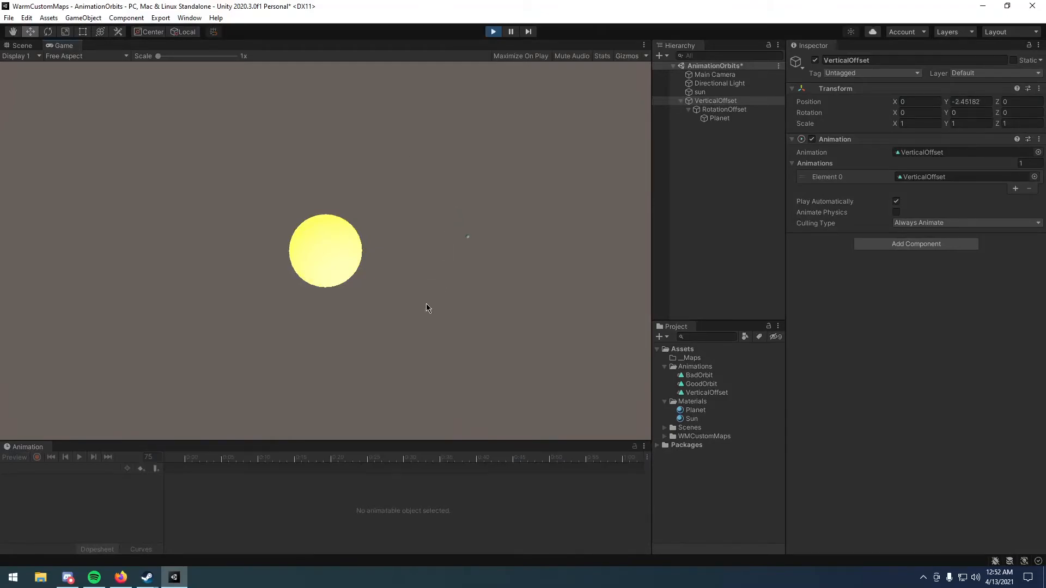
left_click(22, 45)
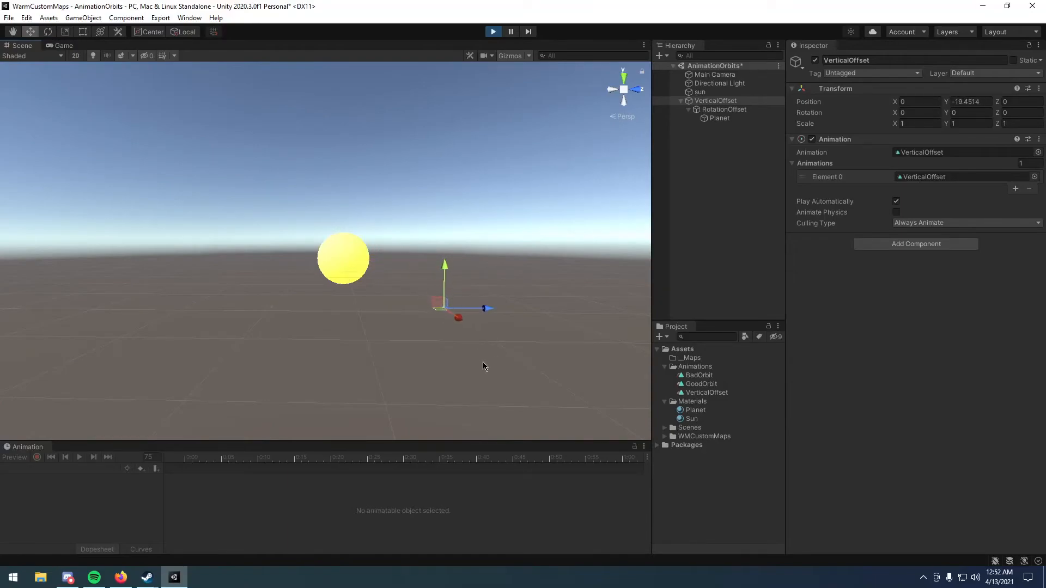
- Frame the sun during Play mode and examine the planet's rising and falling orbit from several angles
left_click(348, 259)
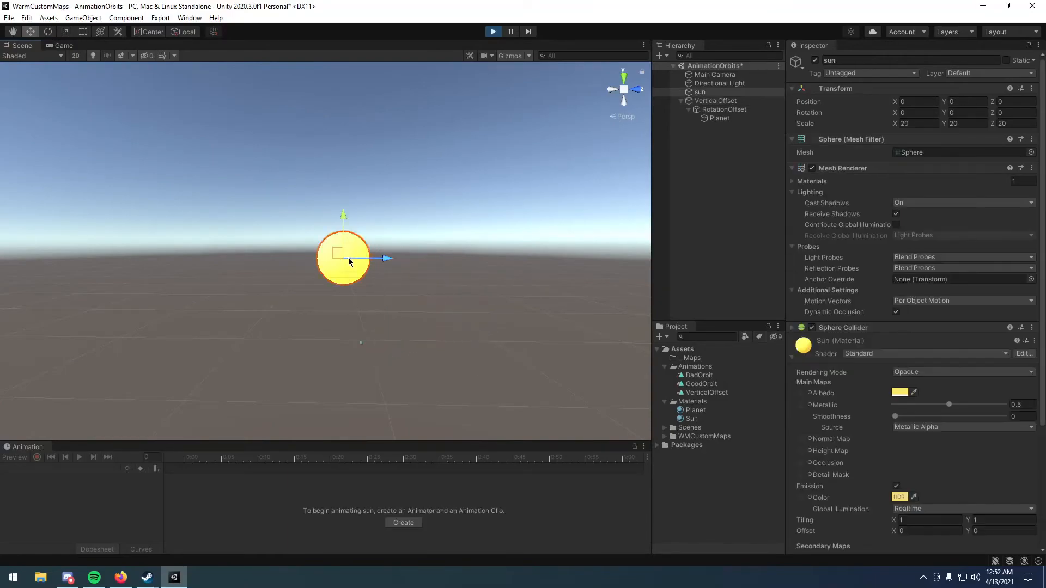
key("f")
scroll(348, 259, "down", 10)
mouse_move(360, 222)
right_mouse_down()
mouse_move(365, 253)
mouse_move(356, 230)
right_mouse_up()
middle_click_drag(355, 229, 375, 273)
left_click_drag(382, 280, 361, 287)
right_click_drag(374, 334, 447, 368)
right_click_drag(348, 353, 463, 365)
scroll(425, 318, "down", 10)
middle_click_drag(351, 269, 356, 330)
scroll(360, 374, "up", 10)
middle_click_drag(428, 383, 439, 341)
scroll(439, 342, "up", 6)
- Select VerticalOffset, RotationOffset and Planet in turn to examine each one's motion, and clear the selection
left_click(721, 101)
left_click(724, 109)
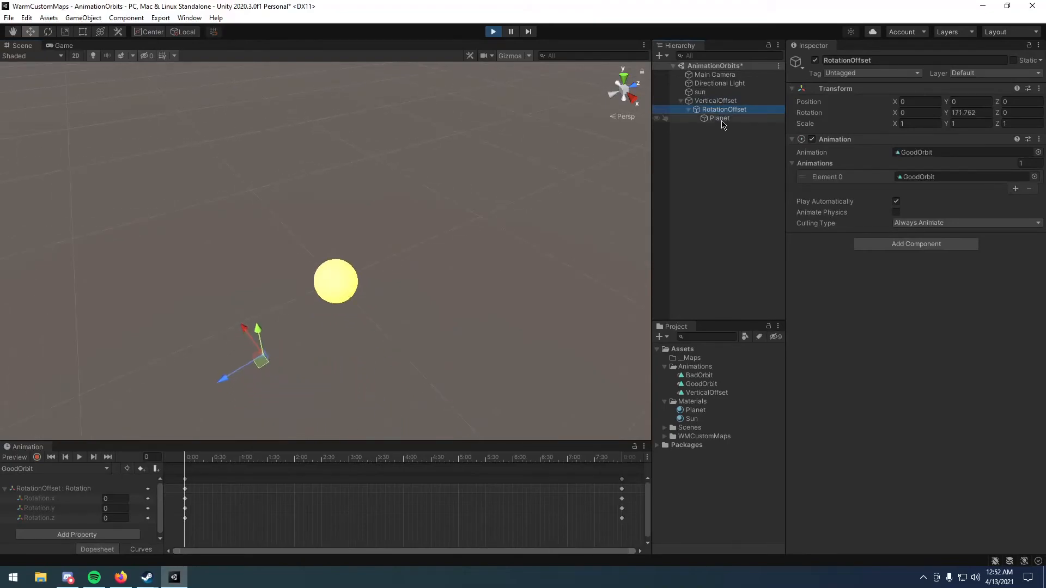
left_click(720, 119)
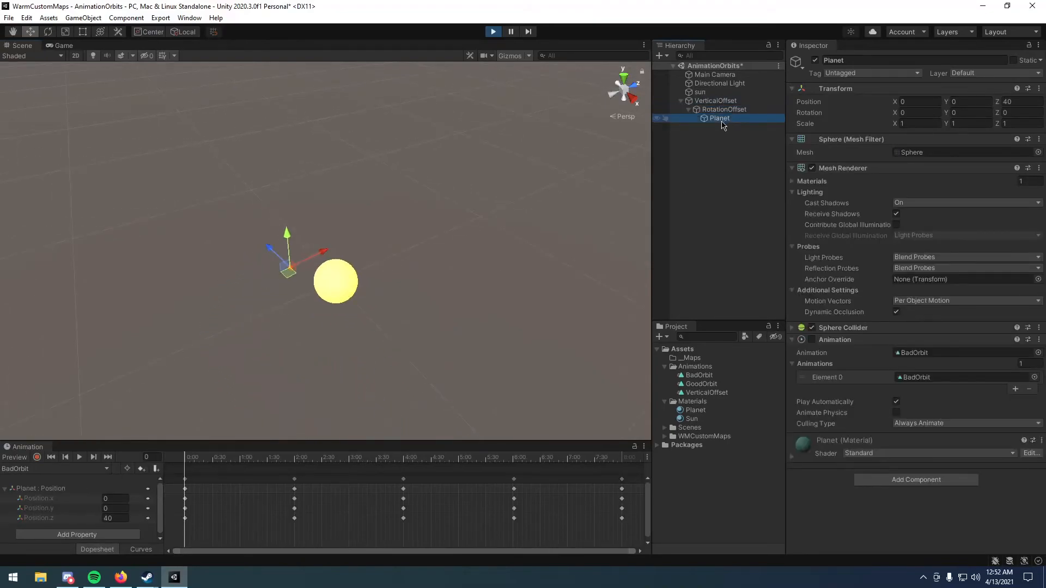
left_click(520, 384)
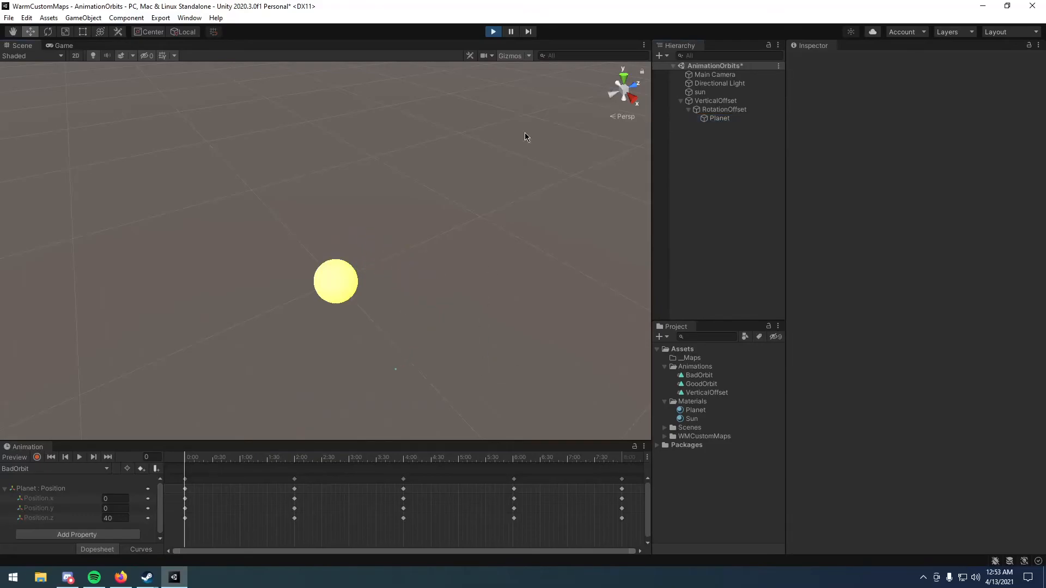